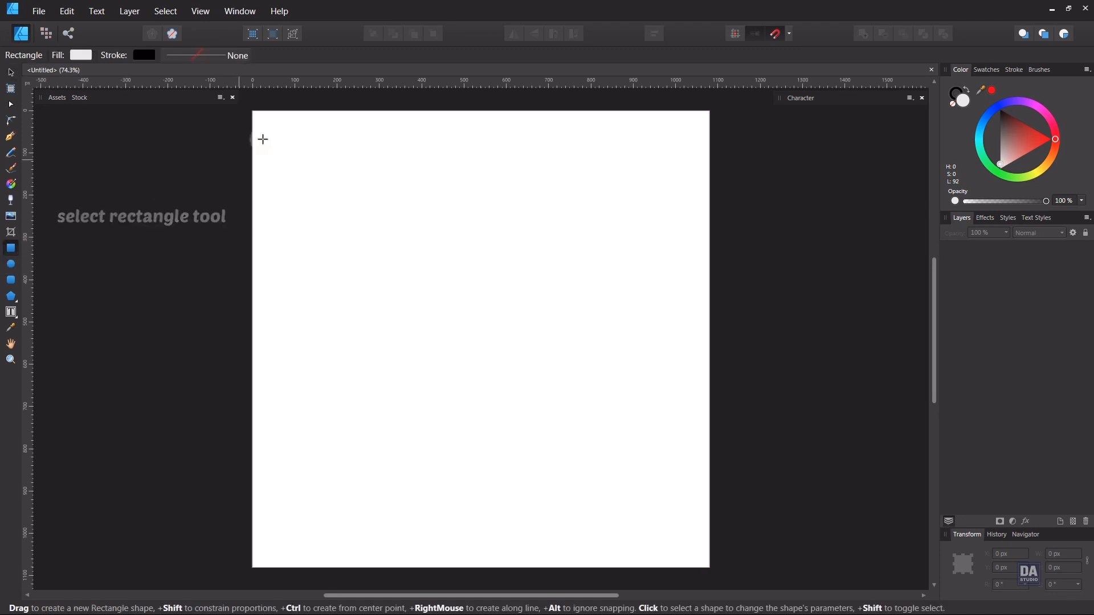
Step: Draw a 1080 × 1080 px rectangle covering the whole page and fill it with dark navy (H 226, S 82, L 12)
left_click_drag(253, 111, 710, 568)
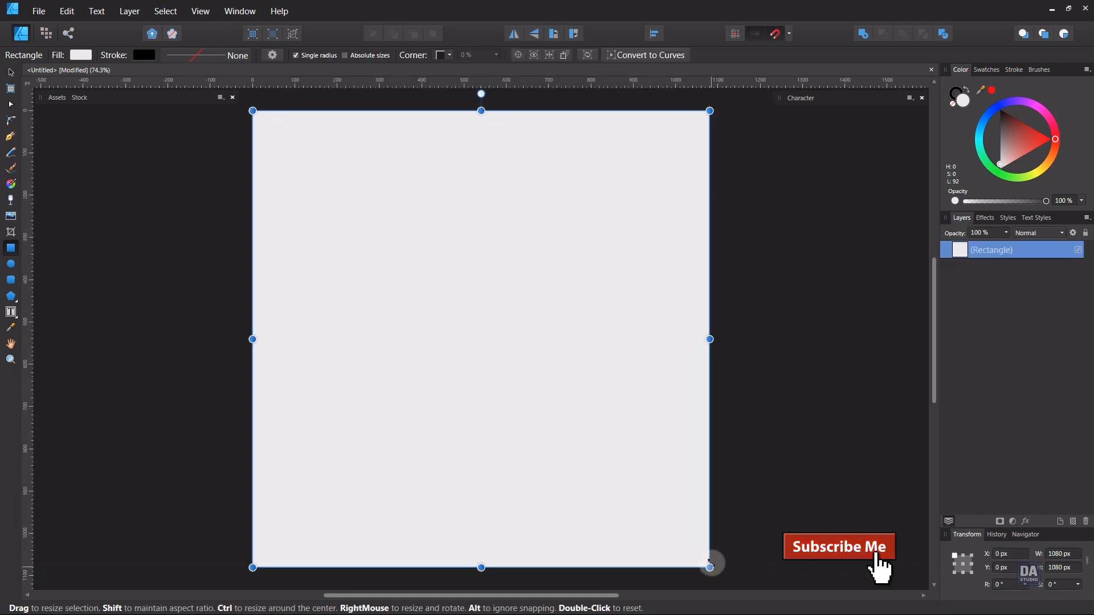
left_click(990, 111)
left_click_drag(1003, 147, 1006, 160)
Step: Add 18% noise to the background rectangle's fill and lock its layer
left_click(955, 201)
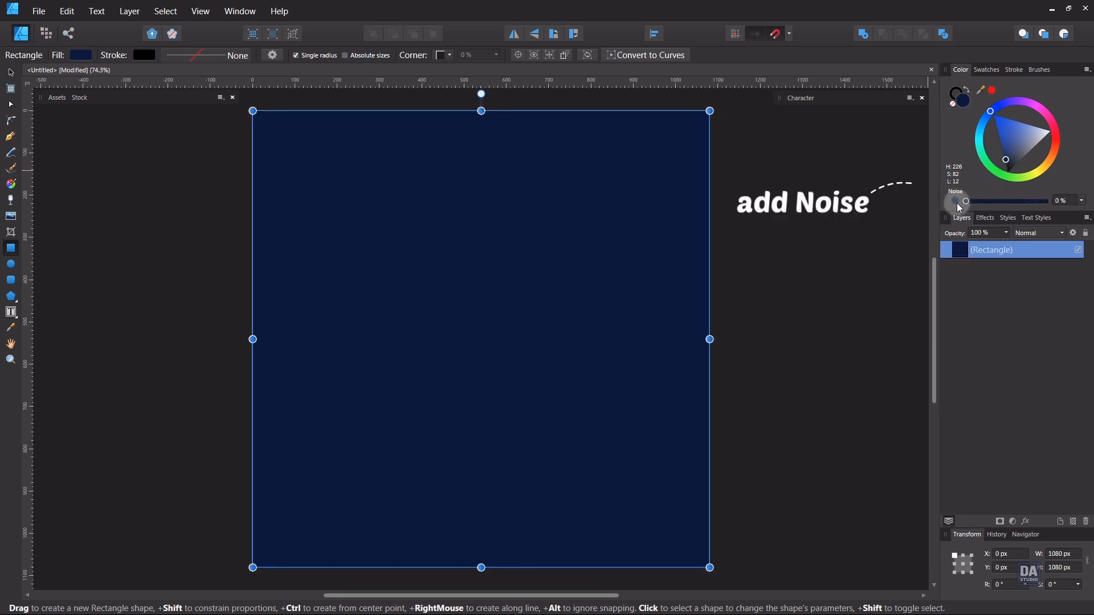
left_click_drag(968, 204, 983, 208)
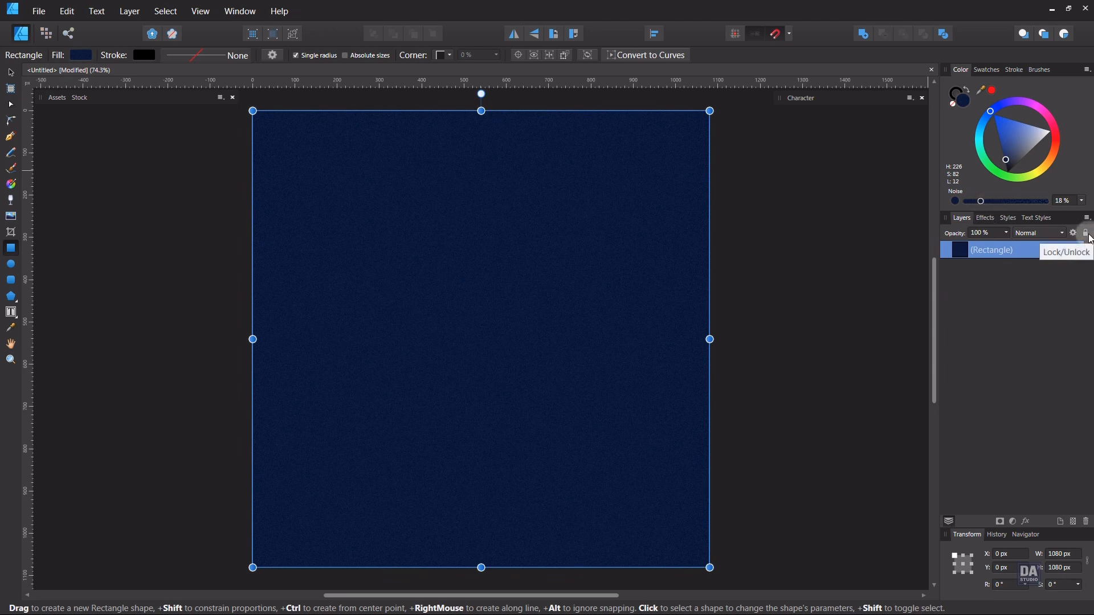
left_click(1085, 233)
left_click(797, 330)
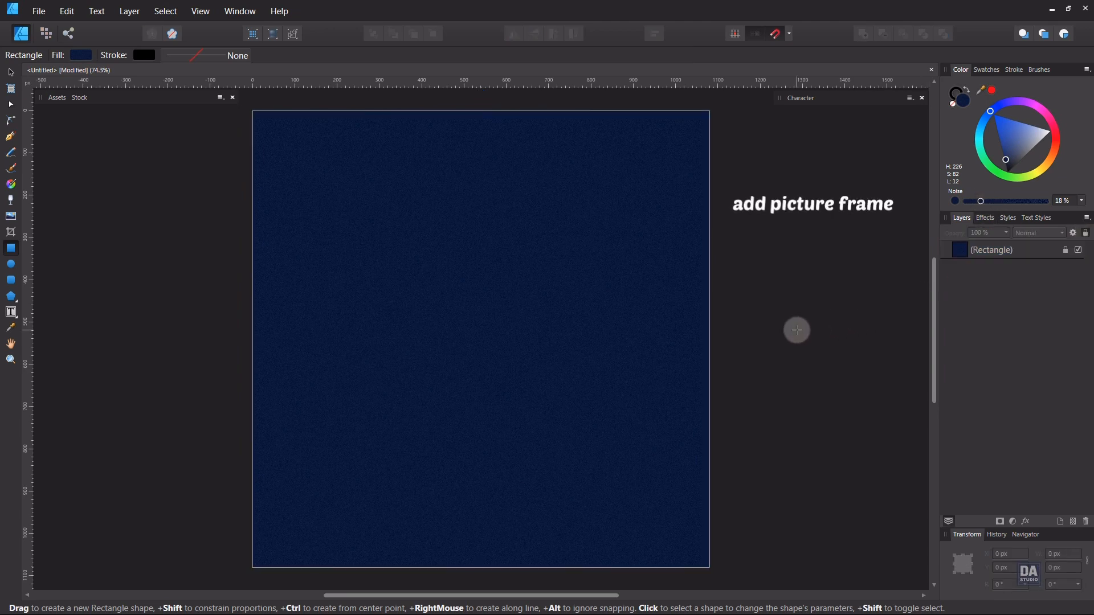
Step: Place the tall frame with two rounded corners from the Frames and Borders assets on the page's left half and widen it to about 504 px
key("v")
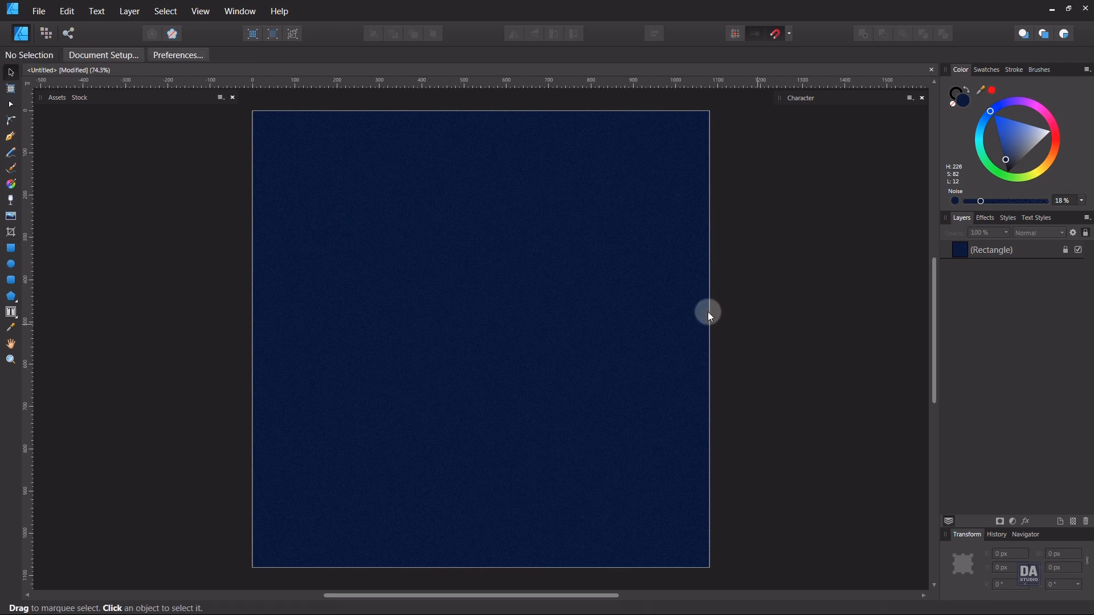
left_click(64, 98)
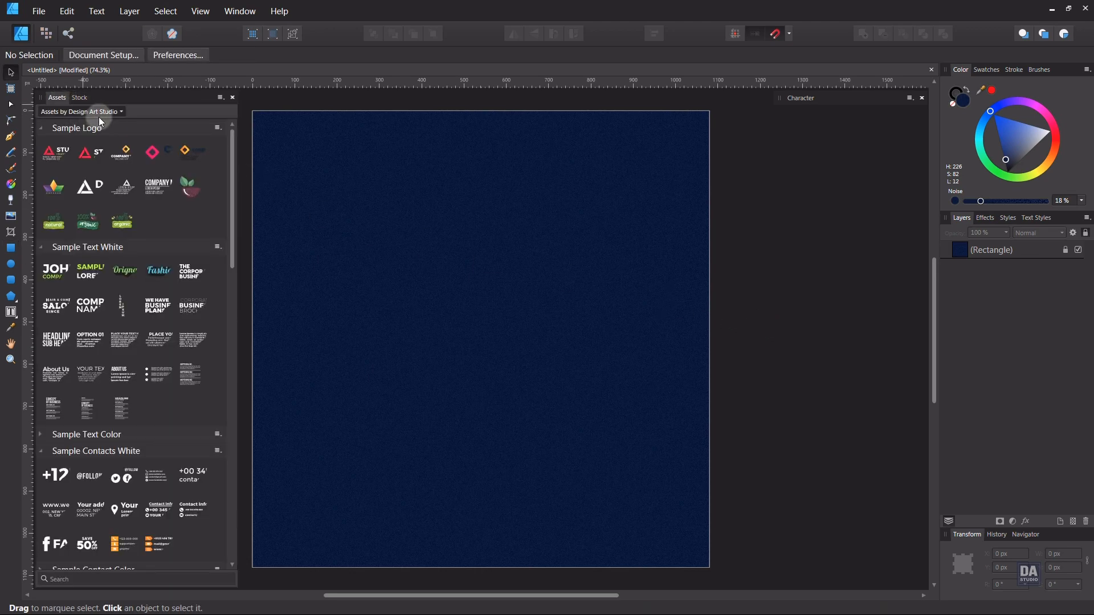
left_click(105, 113)
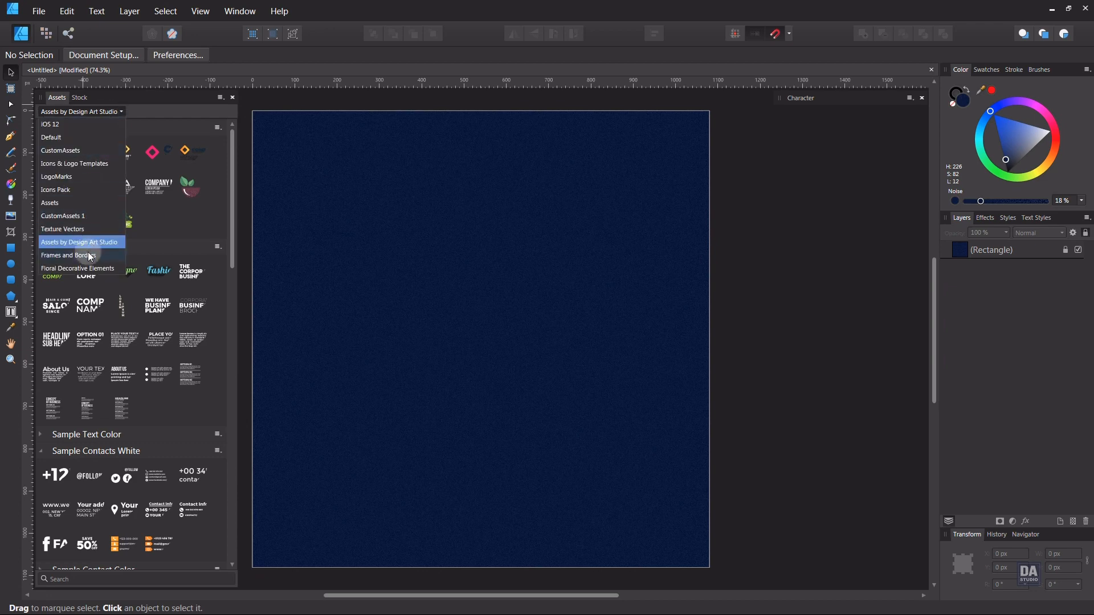
left_click(87, 259)
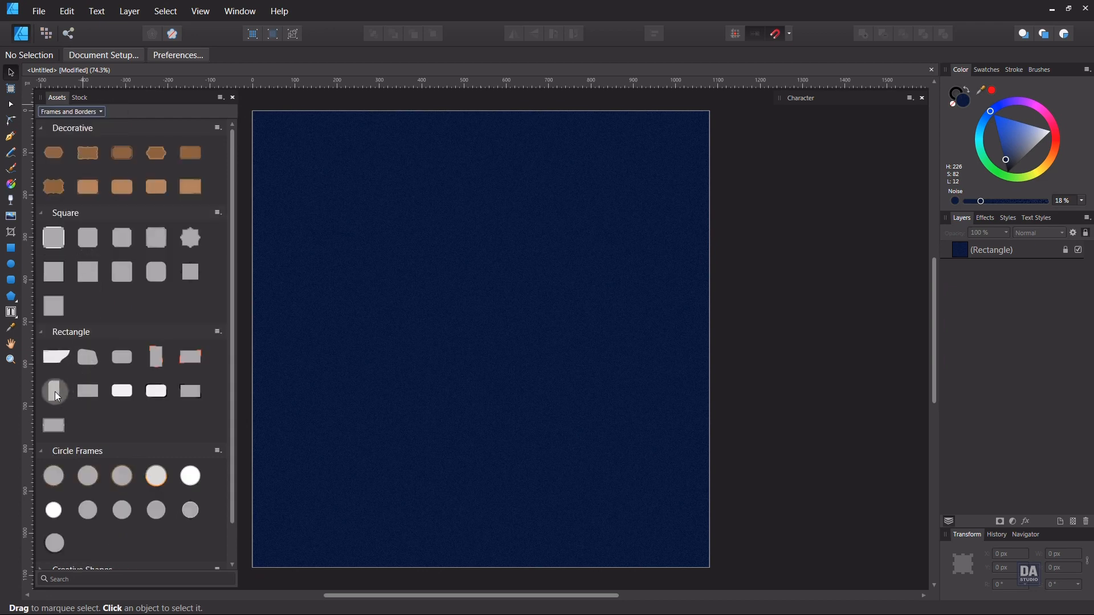
left_click_drag(54, 391, 389, 382)
left_click(169, 101)
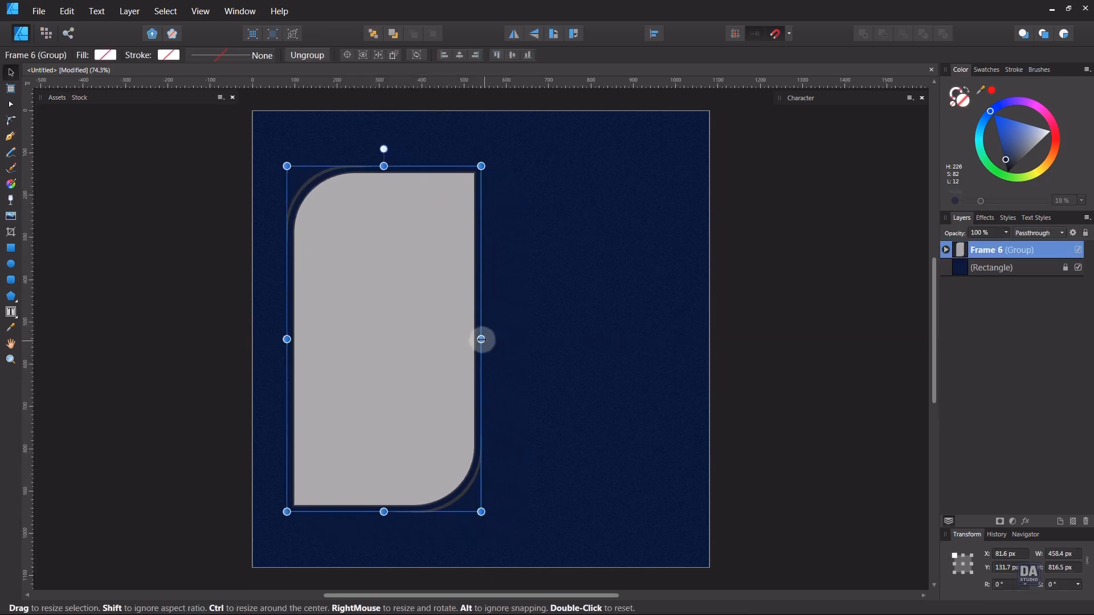
left_click_drag(481, 339, 459, 361)
Step: Hide the frame's Strokes group and give its Place Image Inside curve a white stroke
left_click(946, 250)
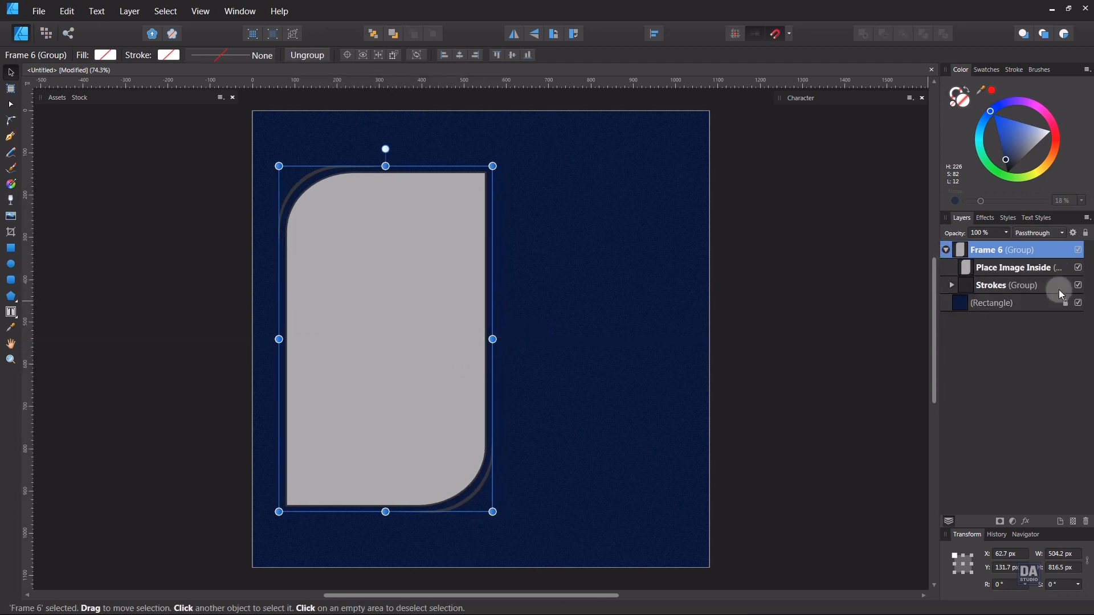
left_click(1078, 285)
left_click(1038, 269)
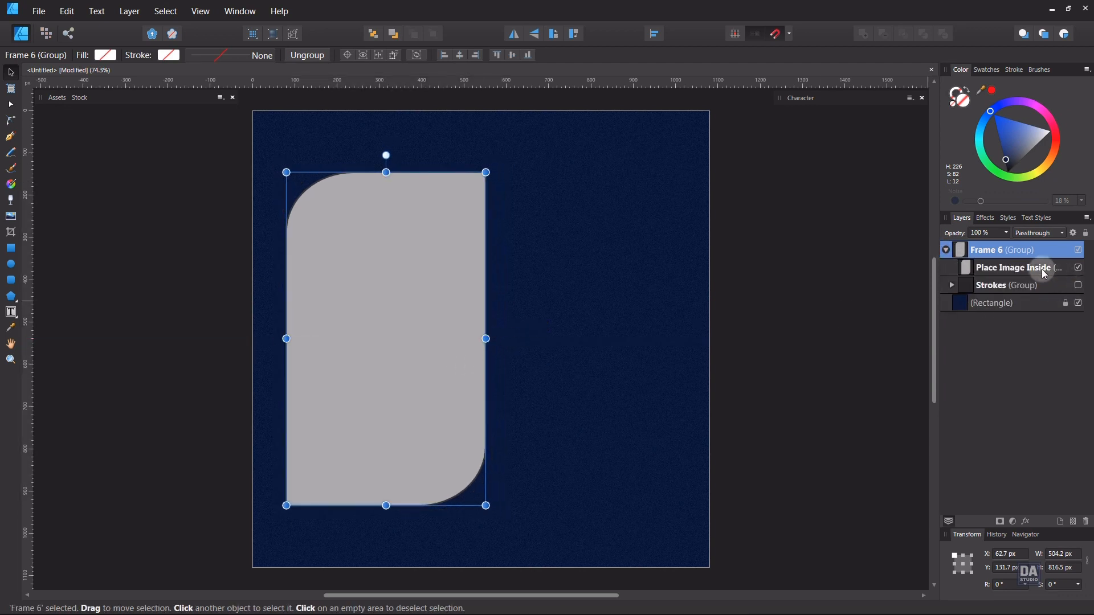
left_click(949, 92)
left_click(1018, 164)
left_click(1023, 172)
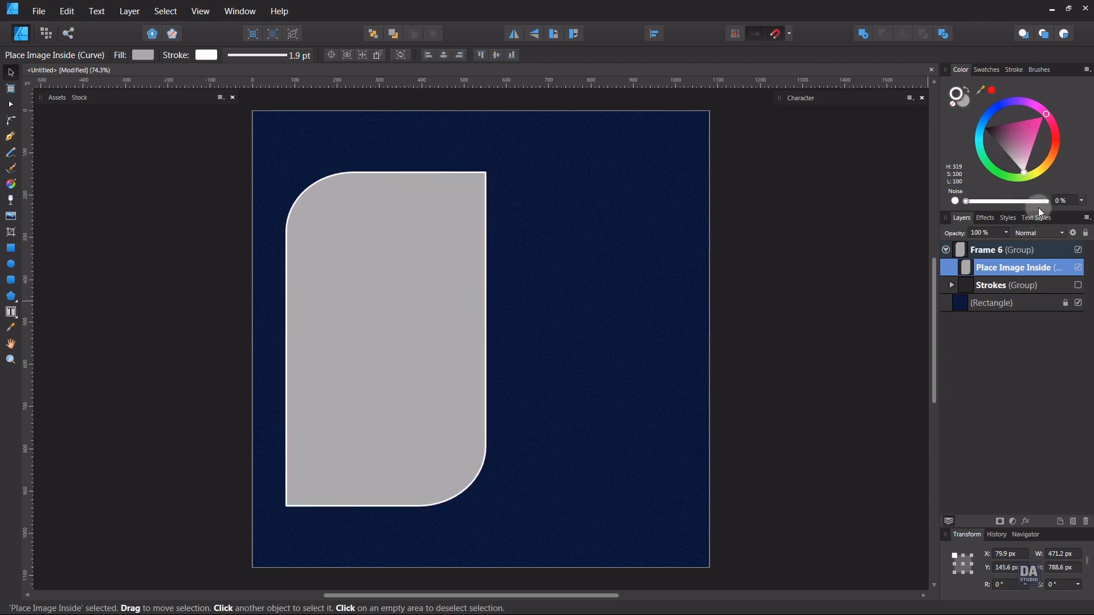
Step: Set the stroke width of the Place Image Inside curve to 2 pt
left_click(1009, 73)
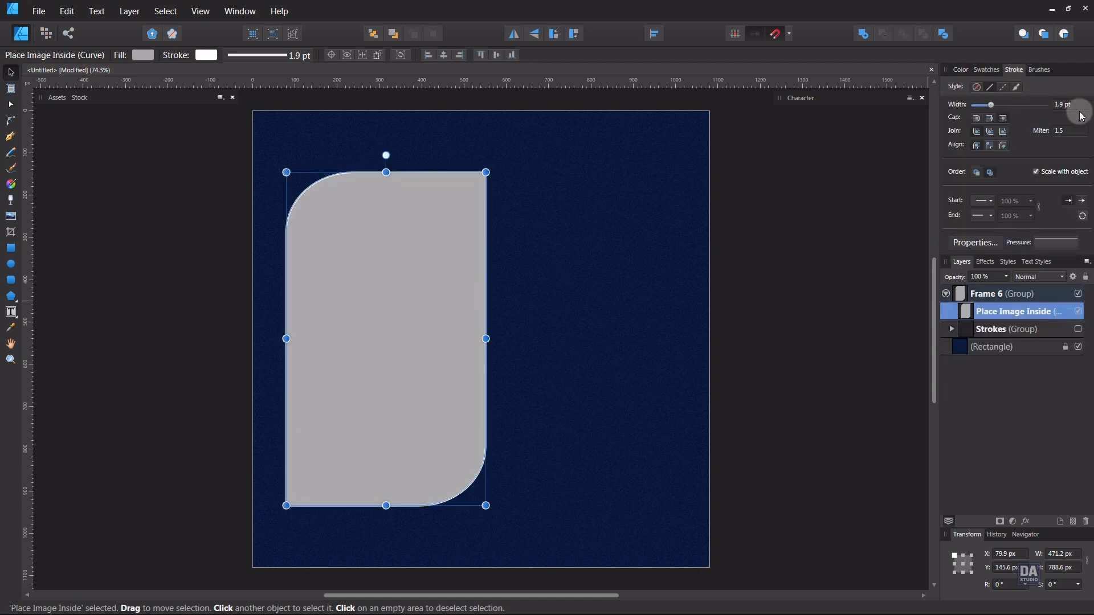
scroll(1074, 105, "up", 1)
left_click(791, 240)
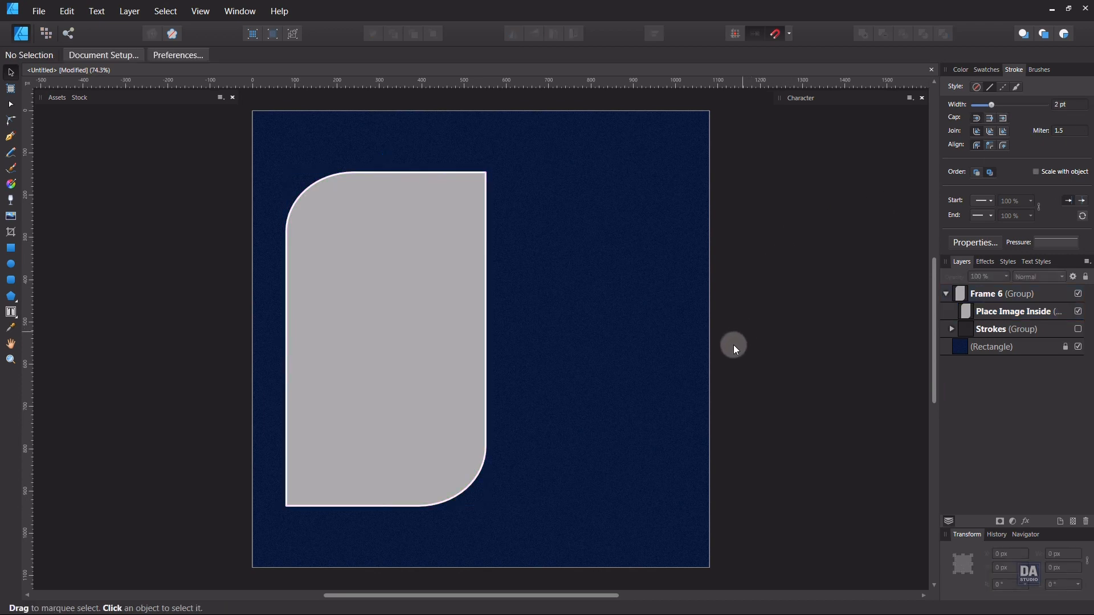
Step: Enlarge the picture frame to about 532 × 840 px on the left half of the page
left_click(446, 400)
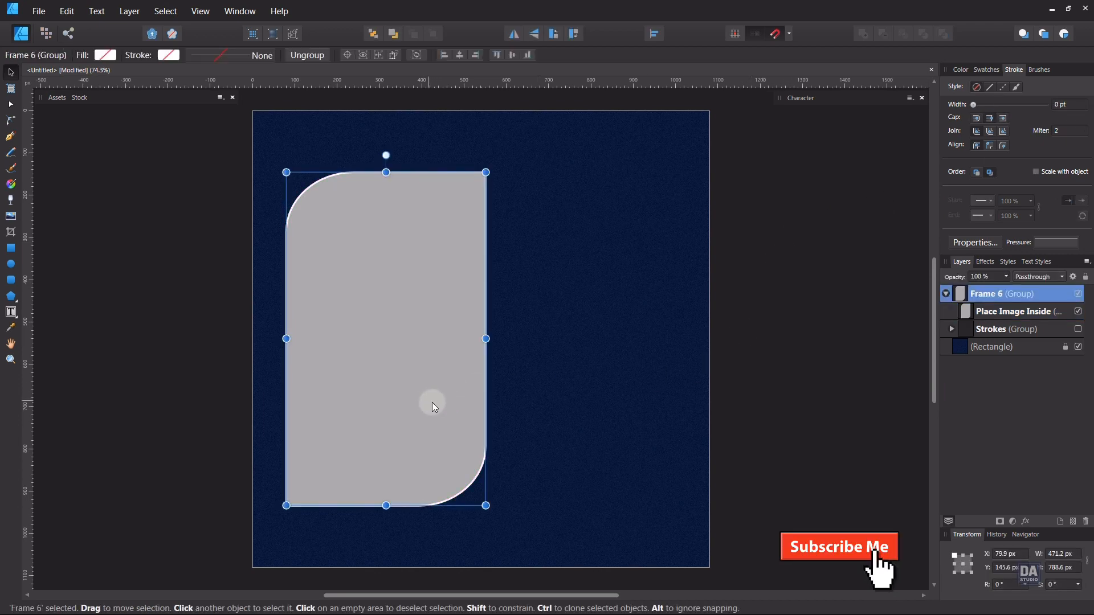
left_click_drag(485, 506, 466, 474)
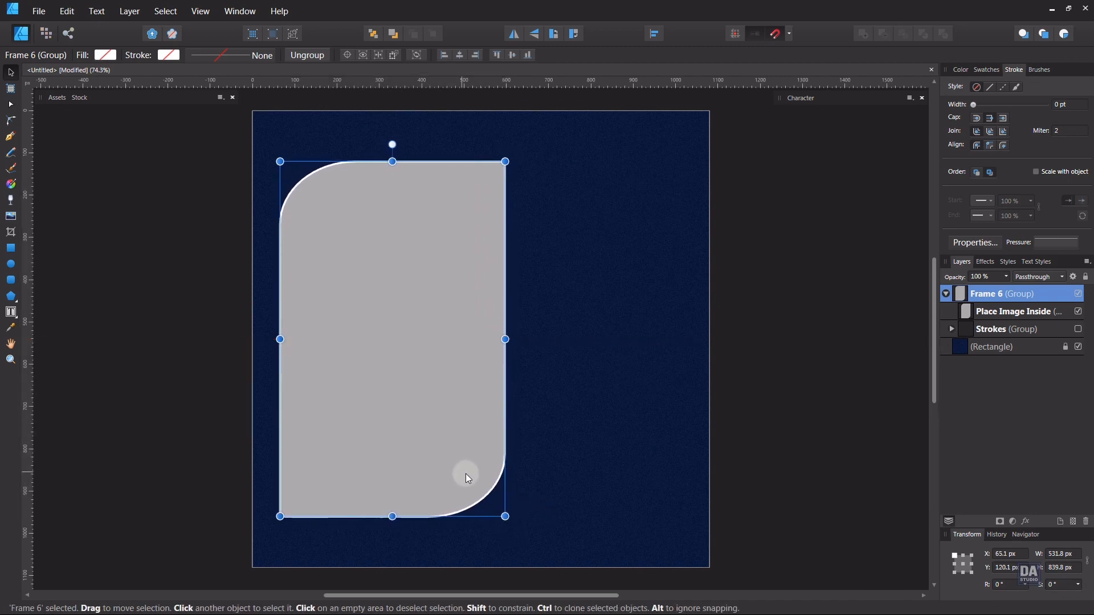
left_click(792, 474)
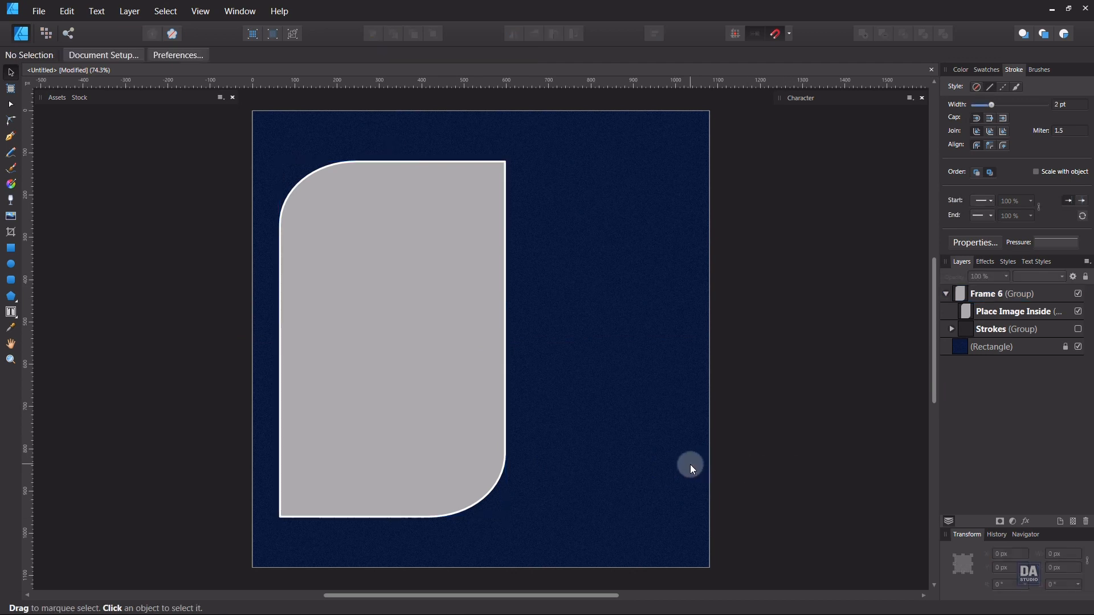
Step: Draw a square of about 66 px to the right of the frame with a white fill and no stroke
left_click(11, 249)
mouse_move(536, 257)
left_mouse_down()
mouse_move(572, 292)
mouse_move(563, 283)
left_mouse_up()
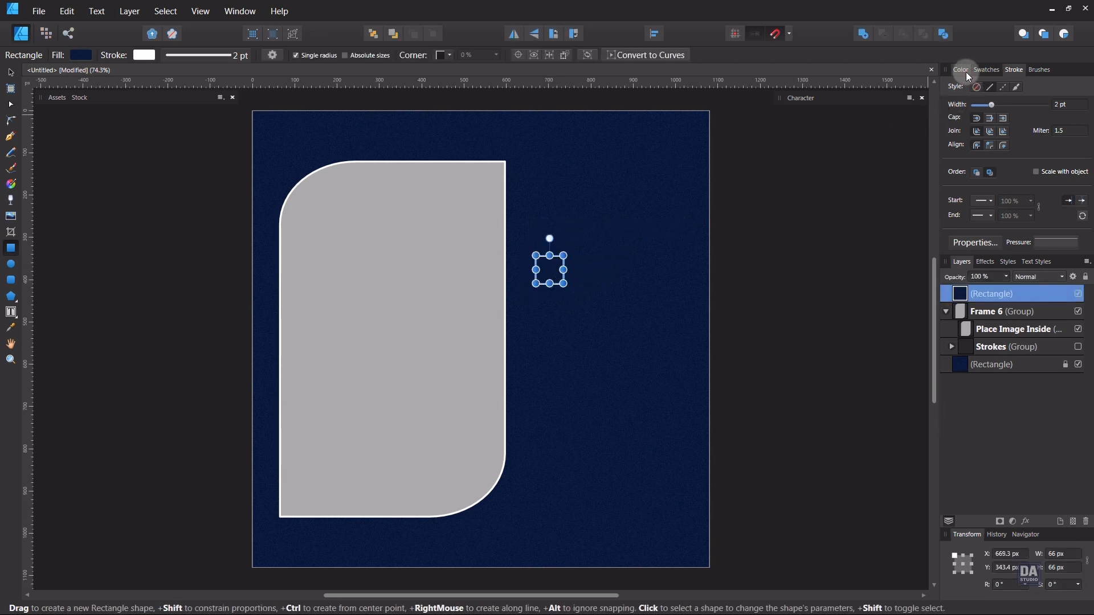
left_click(966, 72)
left_click(969, 90)
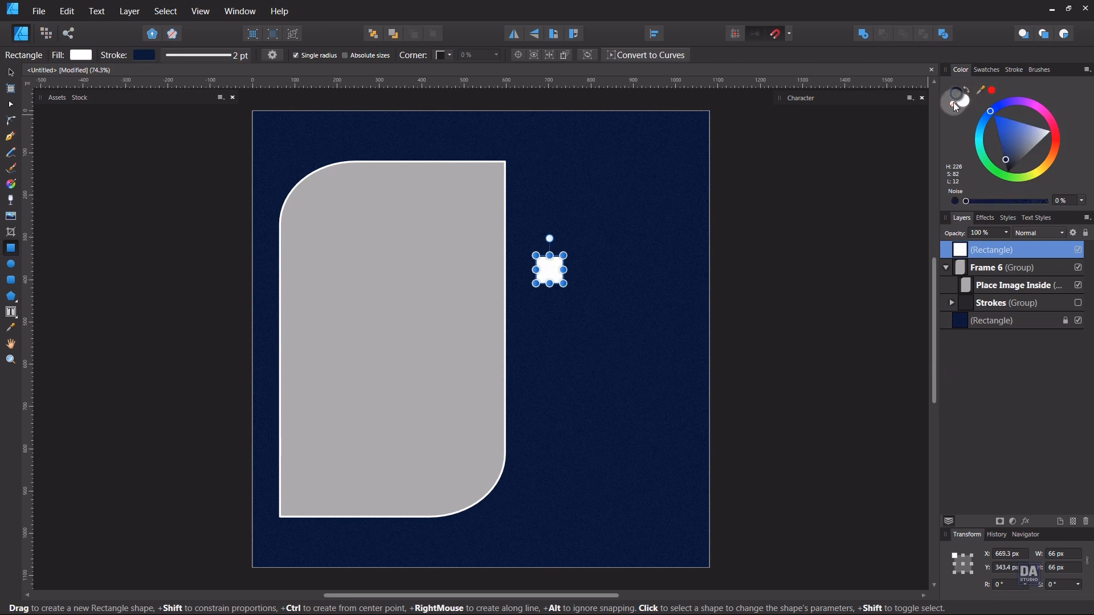
left_click(954, 104)
key("v")
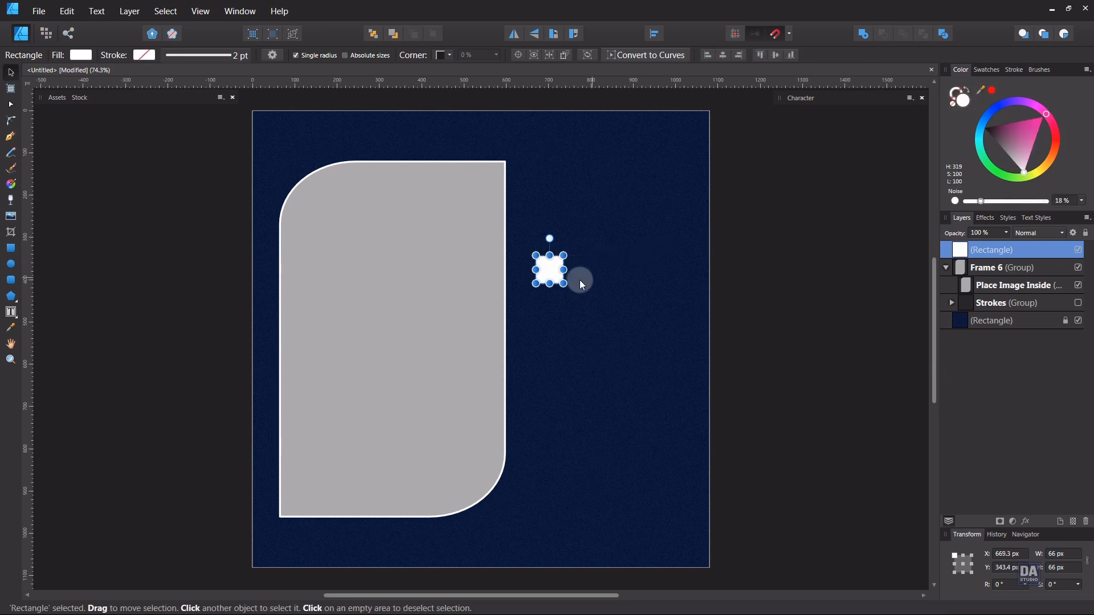
Step: Shrink the white square and place one copy outside the frame's upper-right corner and one outside its lower-left corner
mouse_move(563, 283)
left_mouse_down()
mouse_move(532, 163)
mouse_move(517, 154)
mouse_move(488, 444)
mouse_move(258, 530)
mouse_move(270, 530)
left_mouse_up()
left_click(731, 220)
left_click(256, 531)
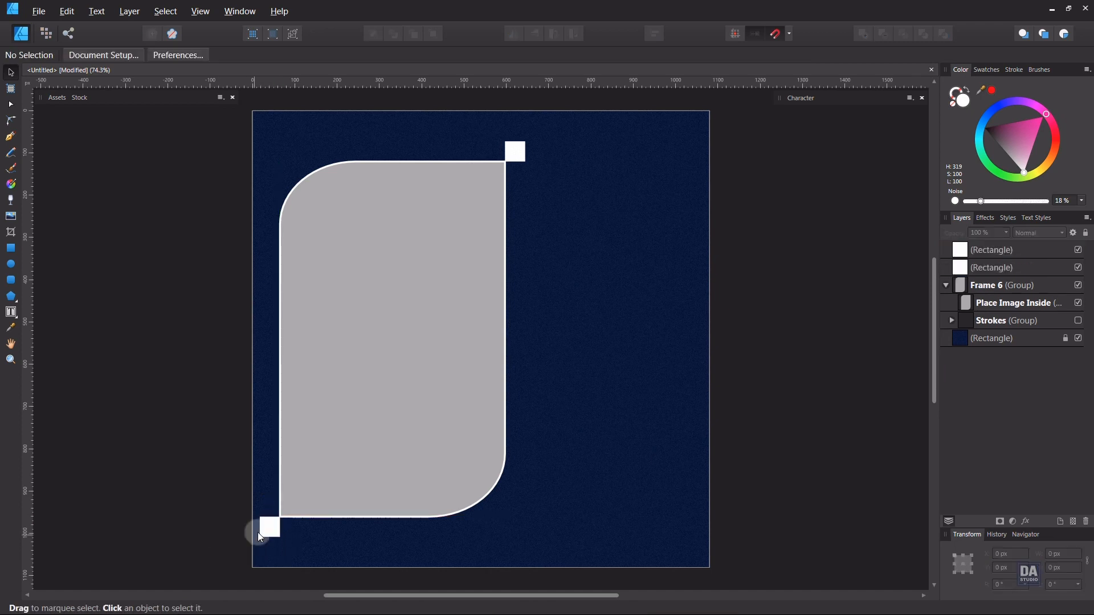
Step: Move the frame and both white squares together slightly to the right, to about X 37.5 px
left_click(269, 528)
left_click(414, 378, "shift")
left_click(517, 151, "shift")
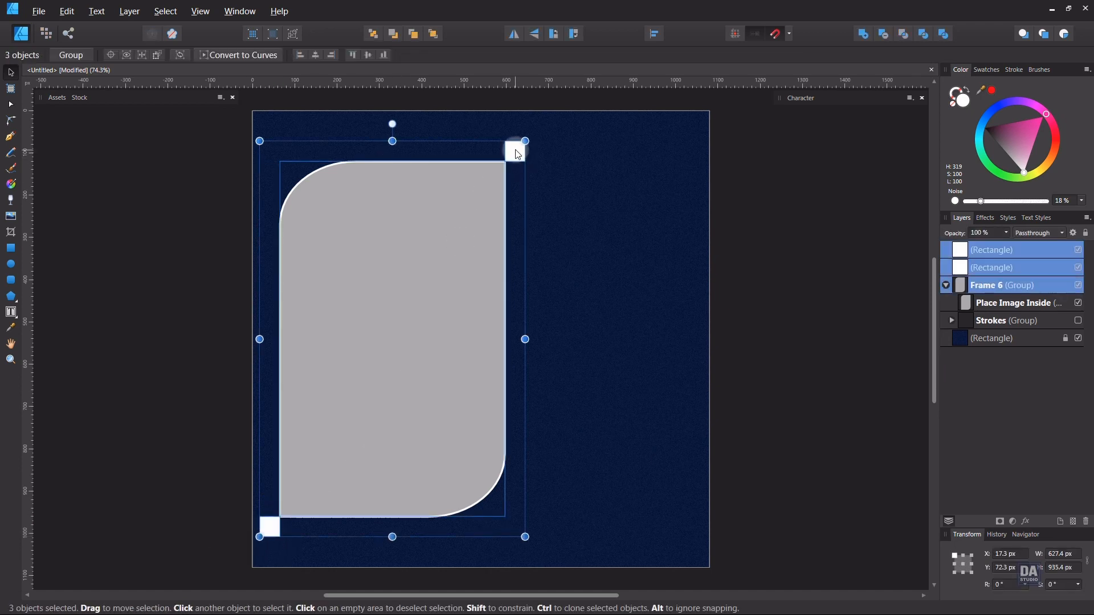
left_click_drag(517, 151, 525, 152)
left_click(196, 300)
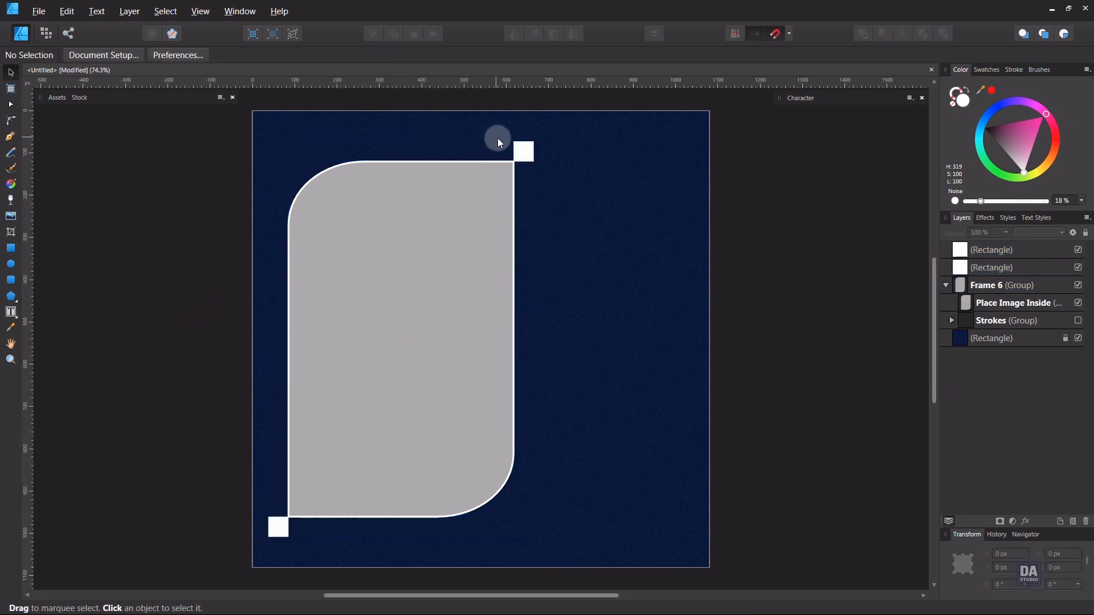
Step: Scale the frame and both white squares down together, making the frame about 505 × 798 px, and reposition them
left_click(520, 152)
left_click(311, 486, "shift")
left_click(278, 528, "shift")
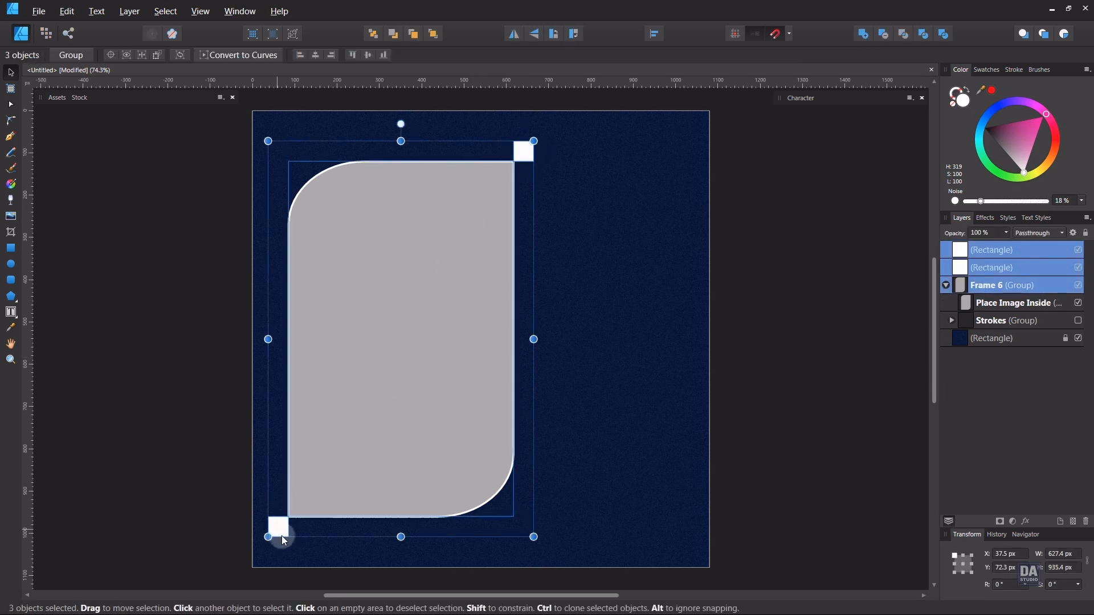
left_click_drag(527, 533, 510, 520)
left_click_drag(474, 440, 471, 448)
left_click(644, 447)
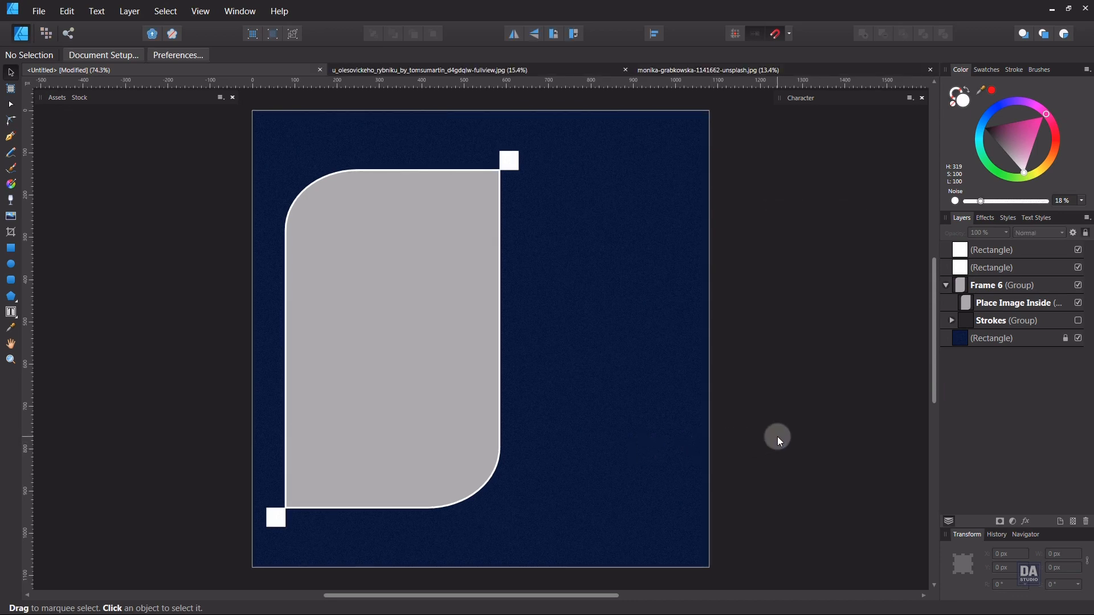
Step: In the egg sandwich photo document, unlock the image, scale it down to about 1111 × 1575 px and copy it
left_click(440, 69)
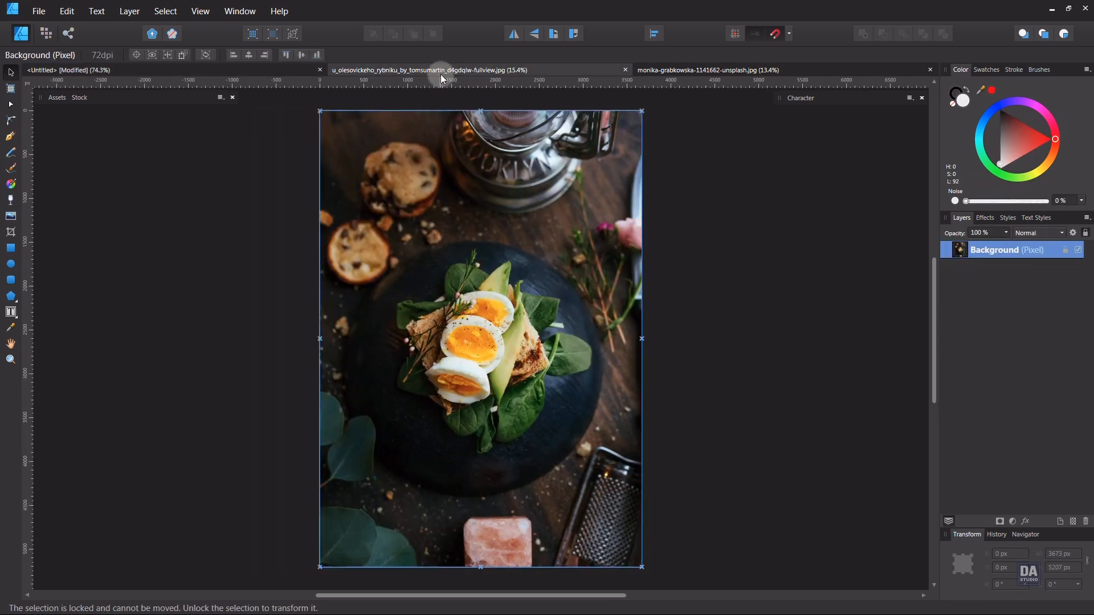
left_click(1065, 249)
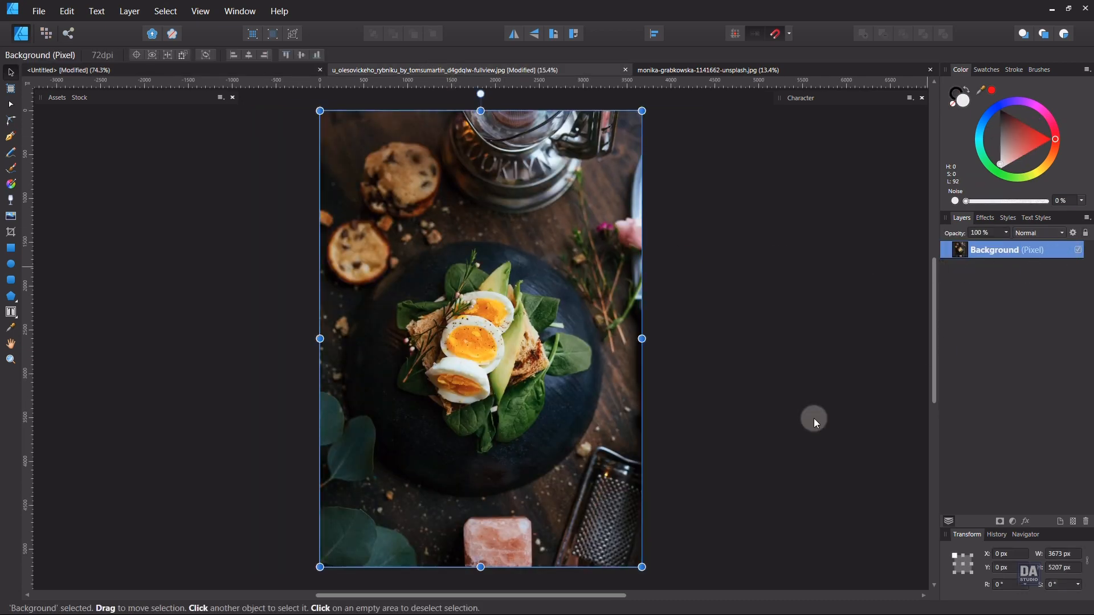
left_click_drag(640, 567, 480, 214)
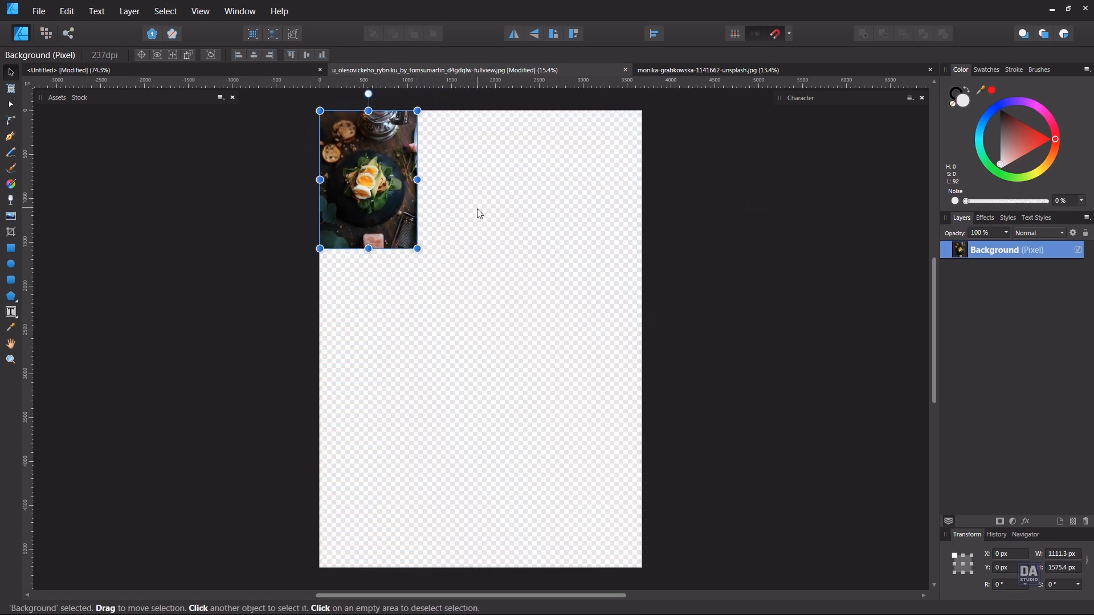
left_click(78, 11)
left_click(63, 64)
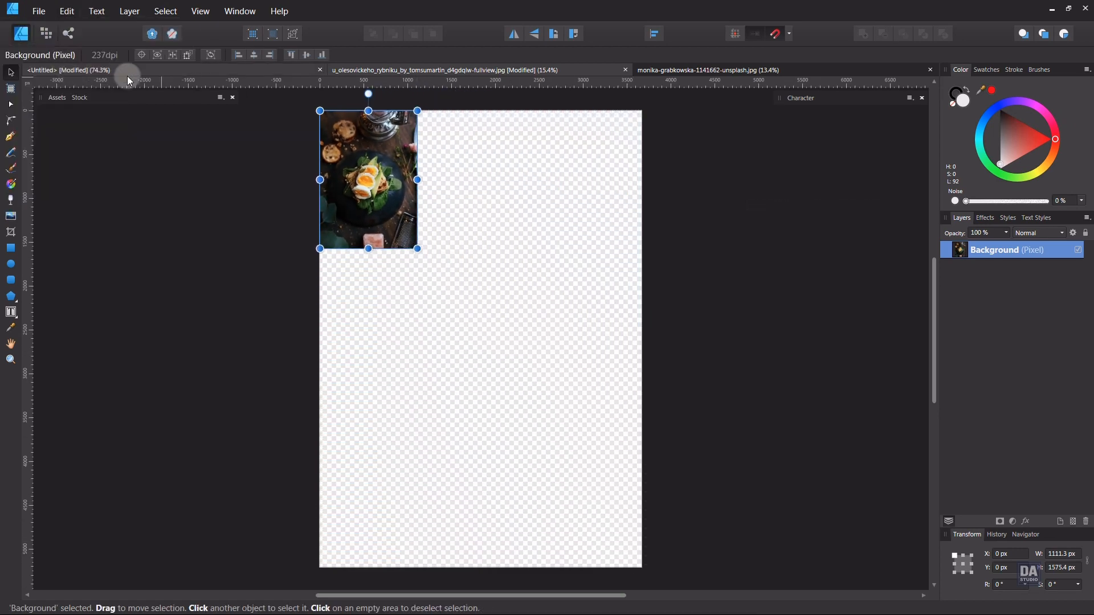
Step: Return to the untitled design and paste the photo inside the frame's Place Image Inside curve
left_click(152, 71)
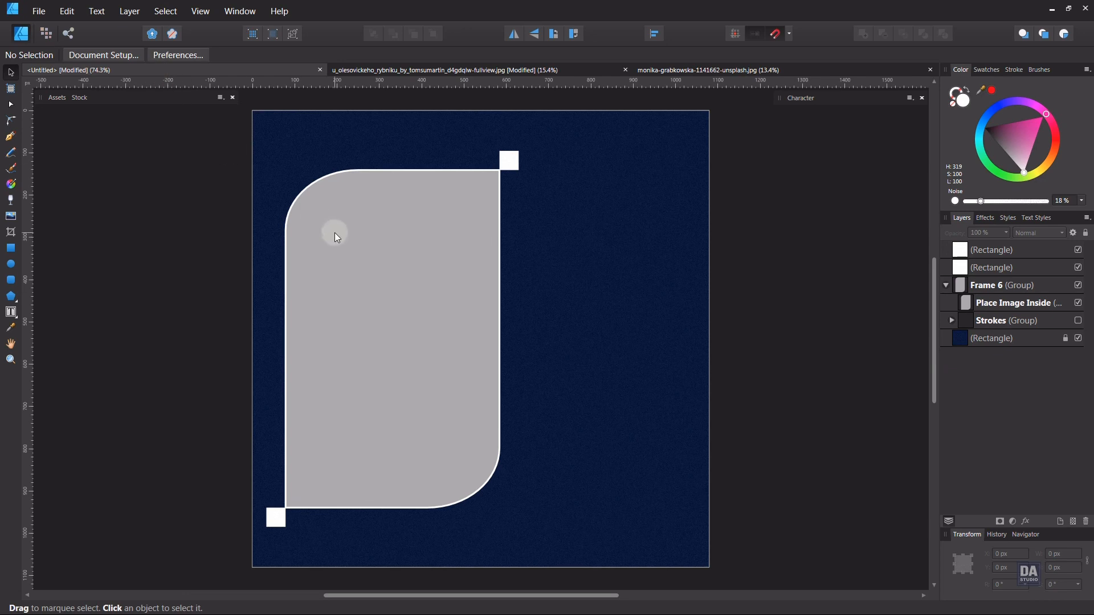
left_click(993, 307)
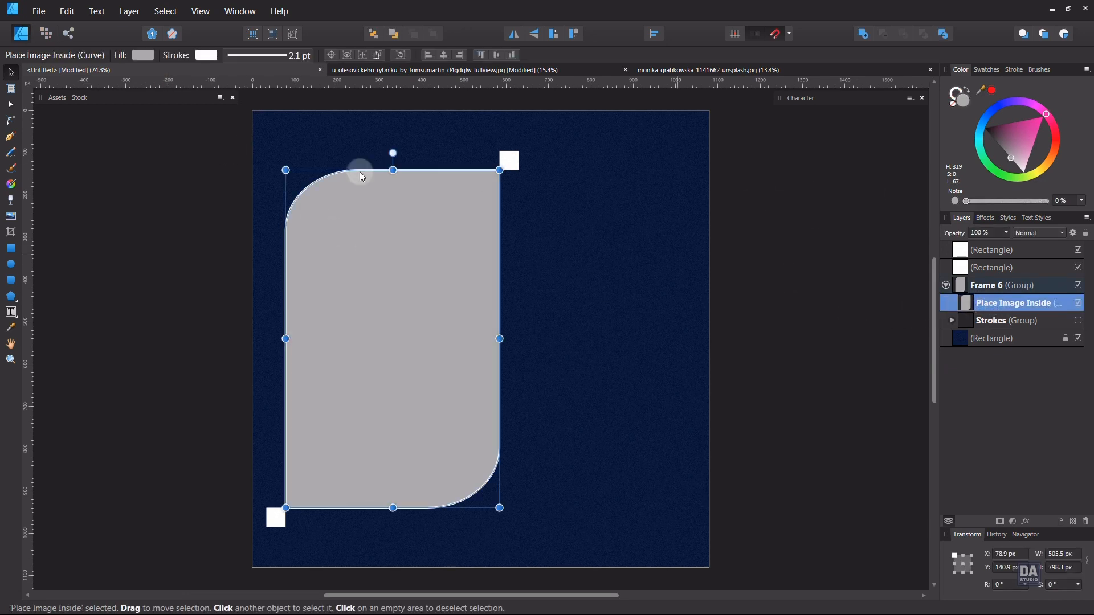
left_click(62, 18)
left_click(69, 130)
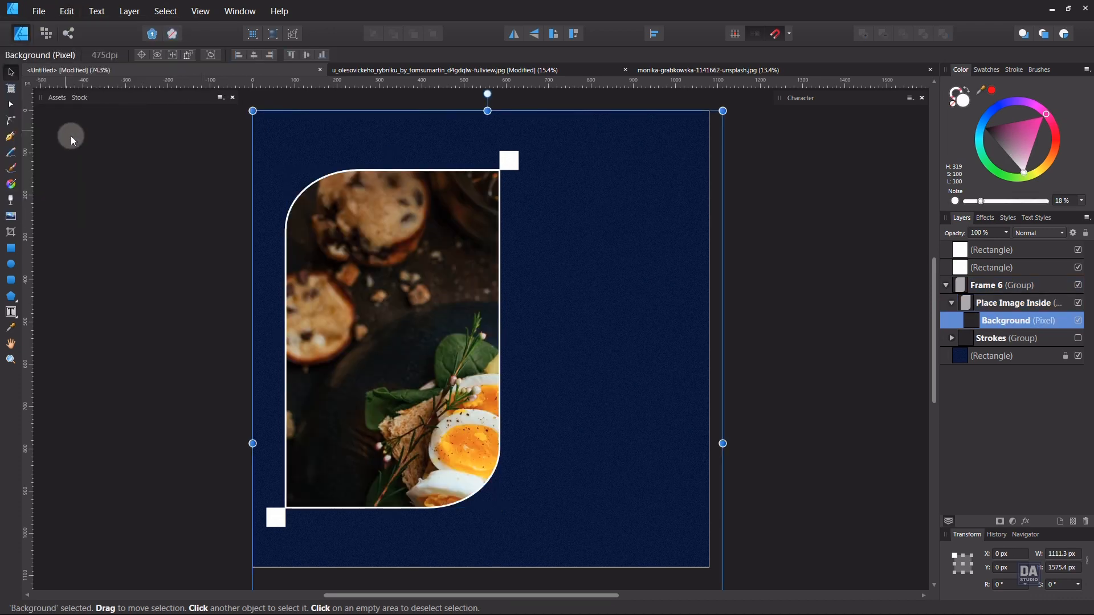
Step: Resize the pasted photo to about 874 × 1240 px and position it so the egg sandwich sits centrally in the frame
left_click_drag(723, 111, 459, 185)
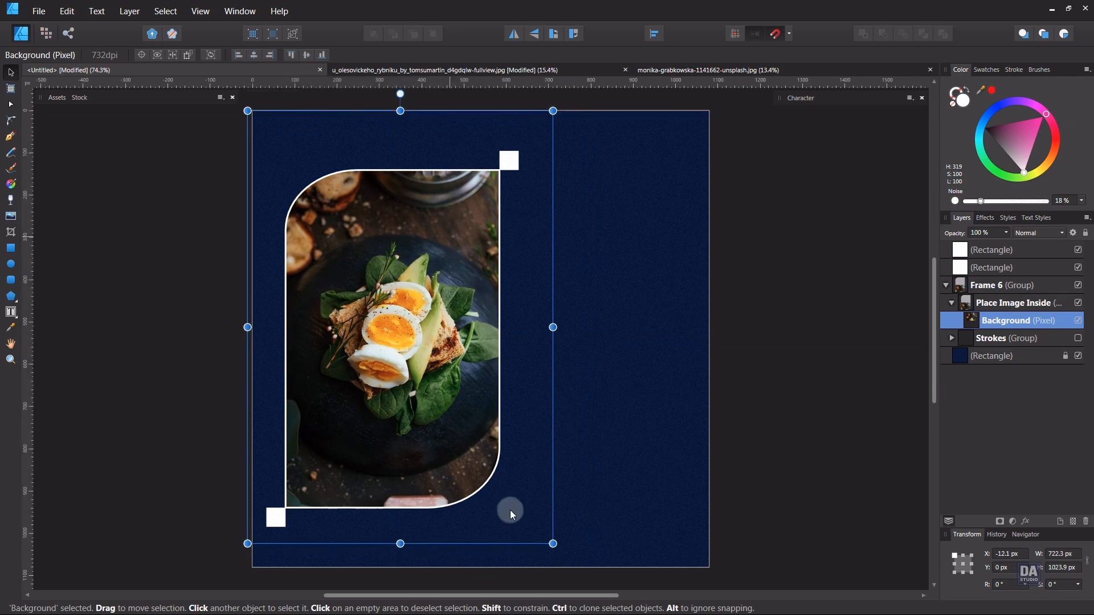
left_click_drag(552, 542, 576, 572)
left_click_drag(536, 508, 518, 485)
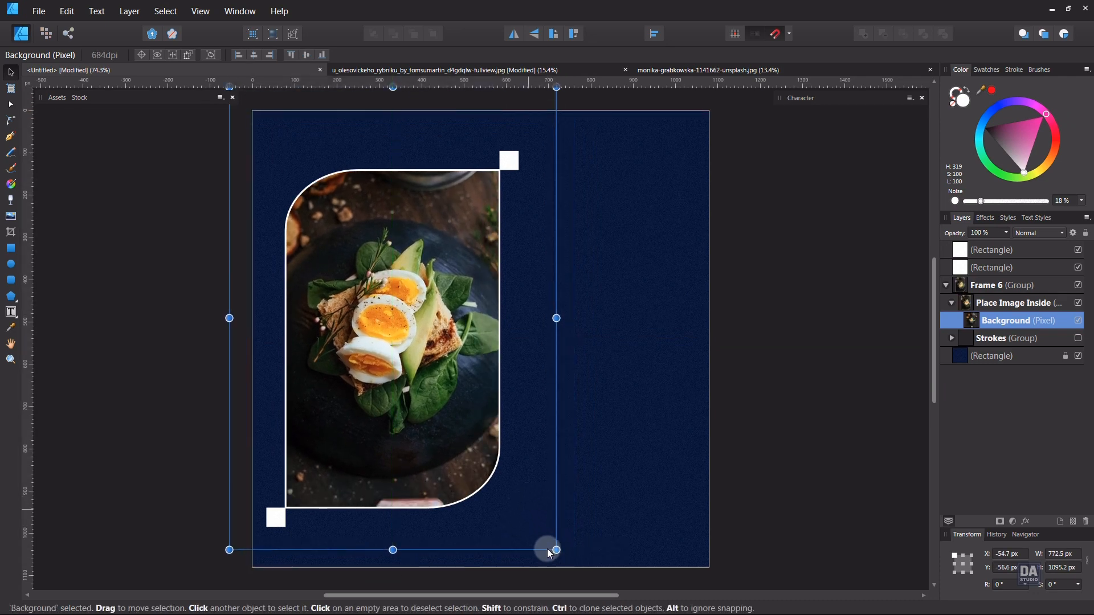
left_click_drag(557, 548, 598, 608)
left_click_drag(558, 521, 546, 483)
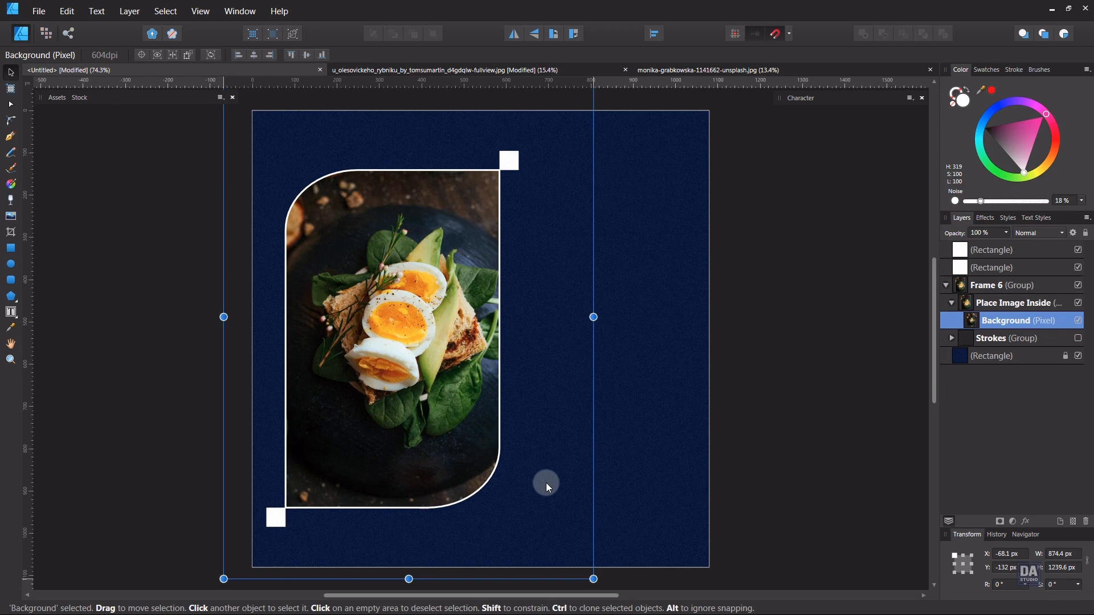
Step: In the oranges photo document, unlock the image, scale it down to 2000 × 3000 px and copy it
left_click(798, 412)
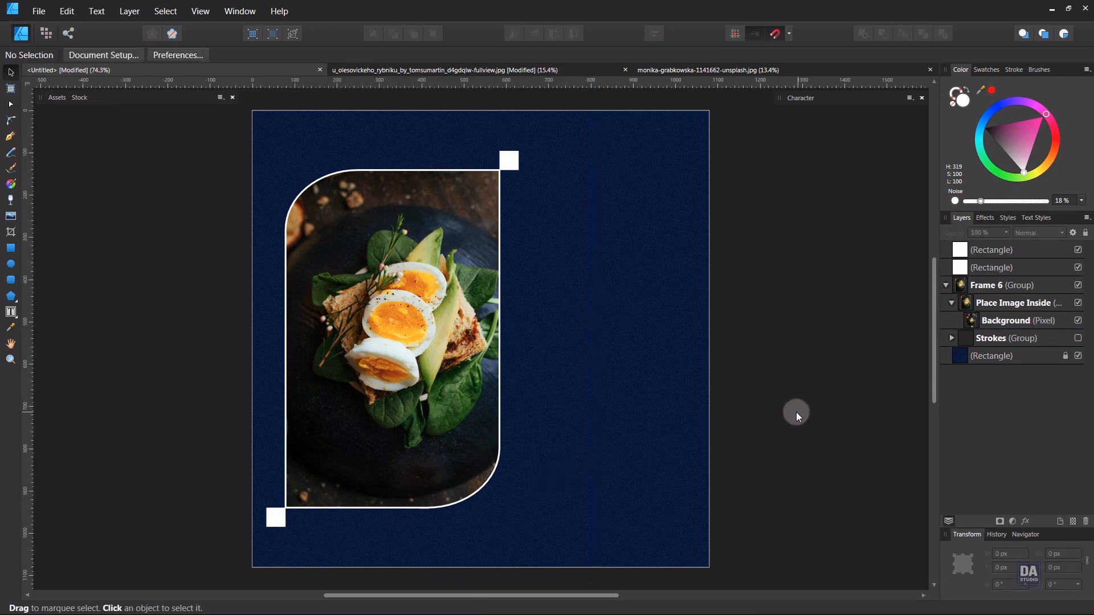
left_click(723, 71)
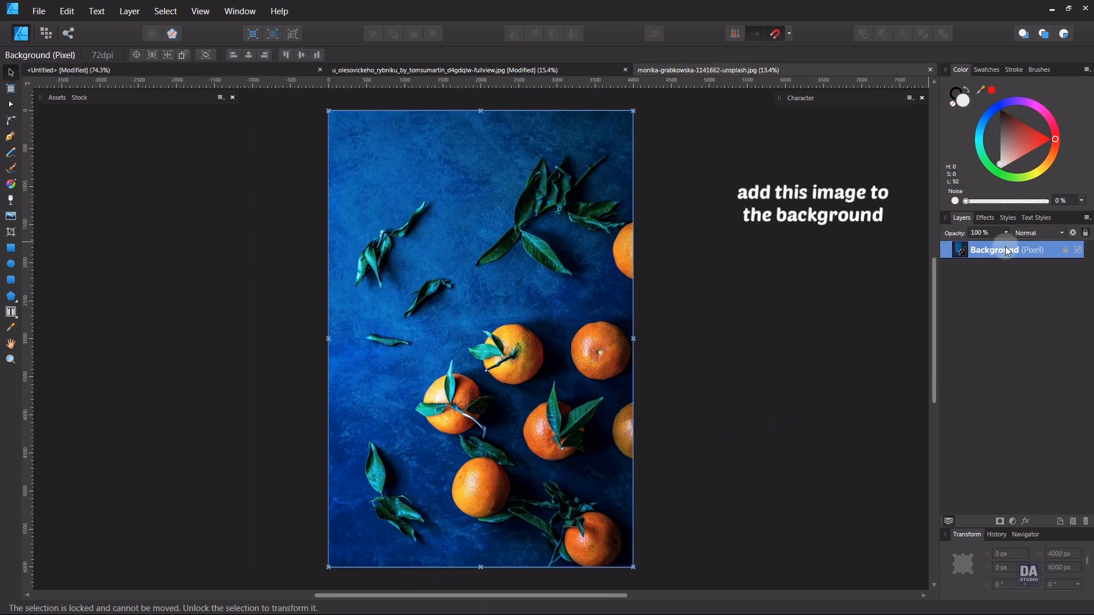
left_click(1071, 251)
left_click_drag(633, 567, 480, 339)
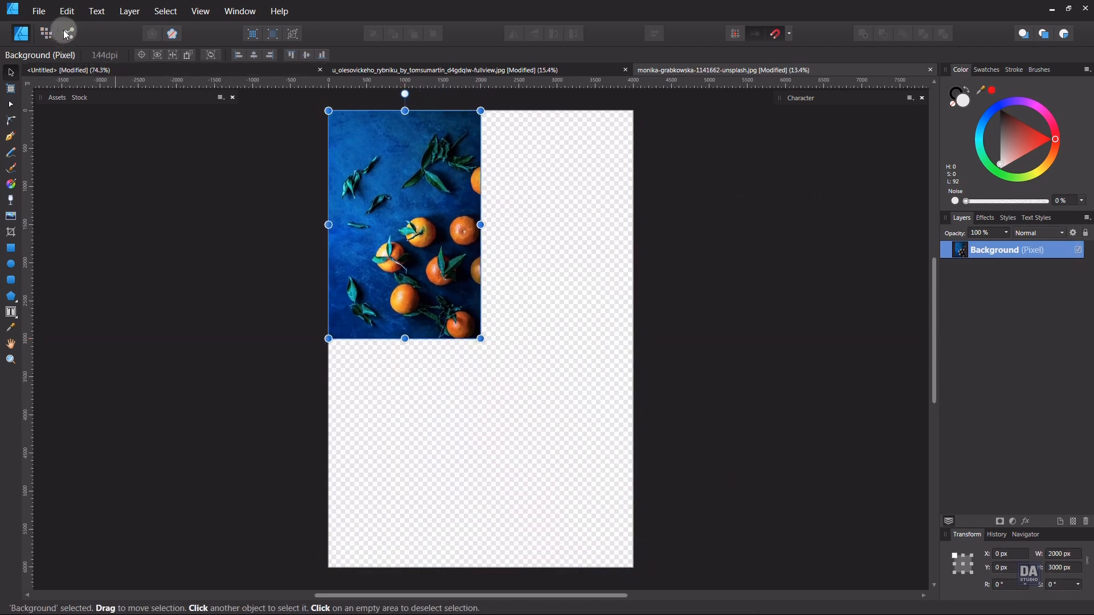
left_click(66, 11)
left_click(57, 66)
Step: Return to the untitled design and paste the oranges photo inside the navy background rectangle
left_click(105, 70)
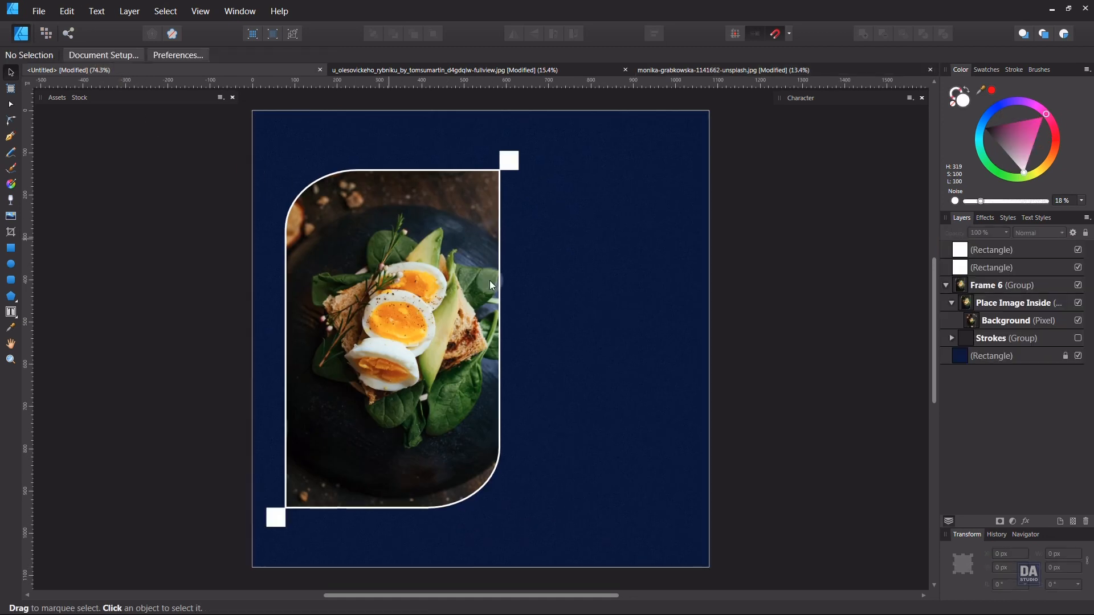
left_click(950, 357)
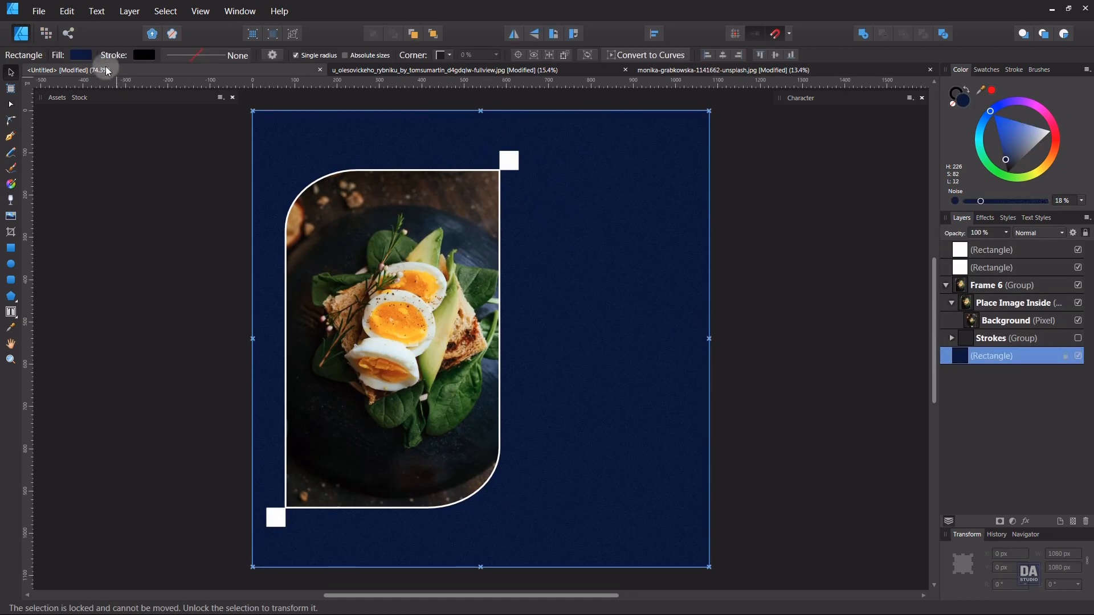
left_click(66, 11)
left_click(67, 129)
double_click(964, 375)
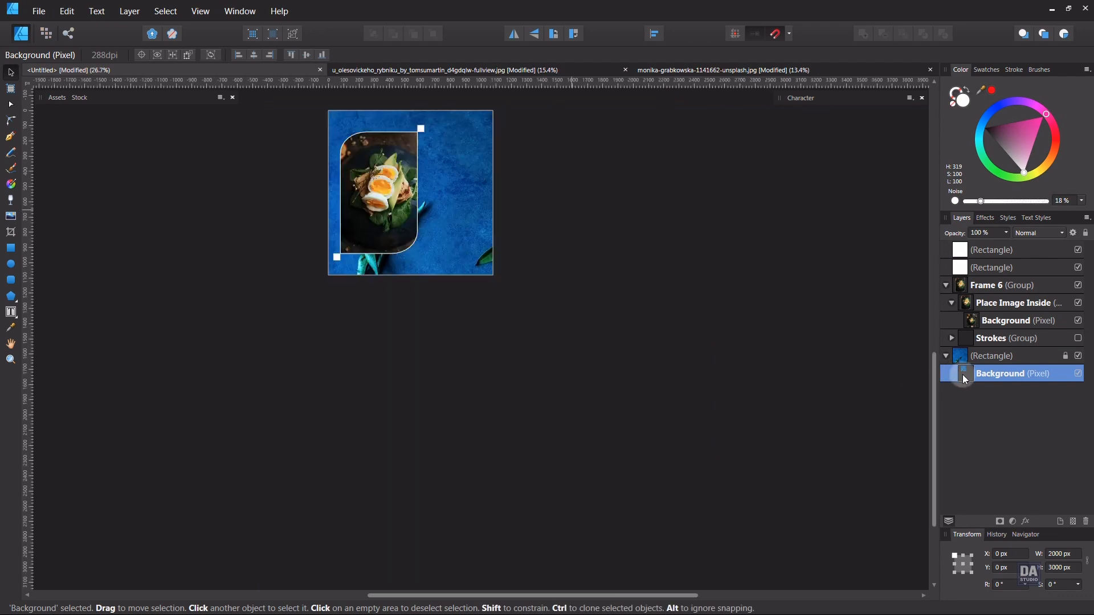
Step: Resize the oranges photo to about 1269 × 1903 px and position it so it covers the whole square background
left_click_drag(635, 569, 466, 297)
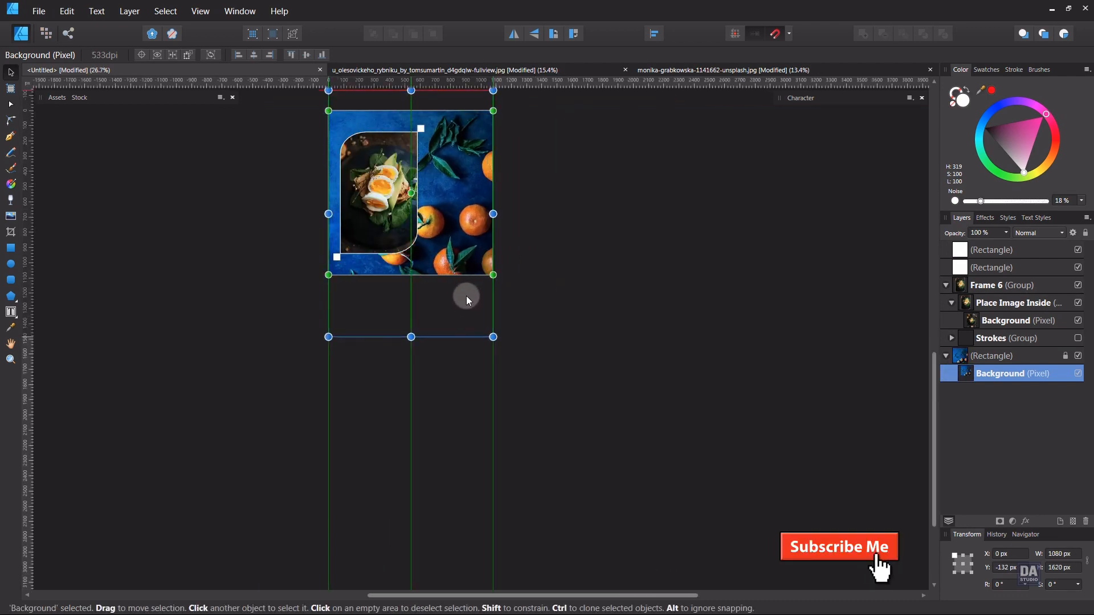
left_click_drag(494, 337, 473, 326)
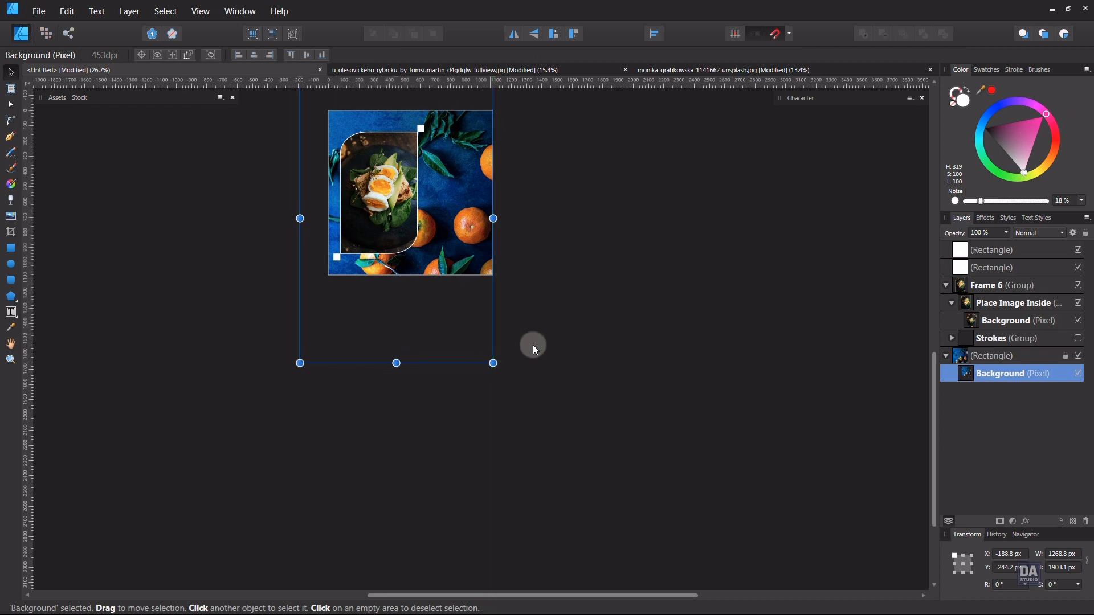
key("ctrl+0")
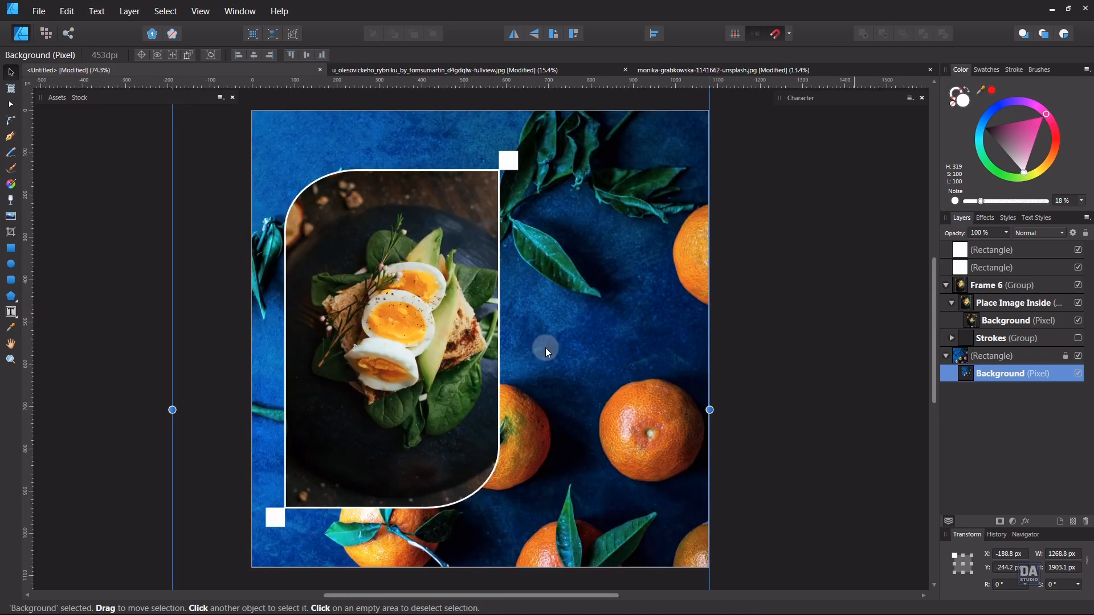
Step: Lower the oranges photo's opacity to 25 % and darken the background rectangle's fill to H 226, S 100, L 6
left_click(1007, 233)
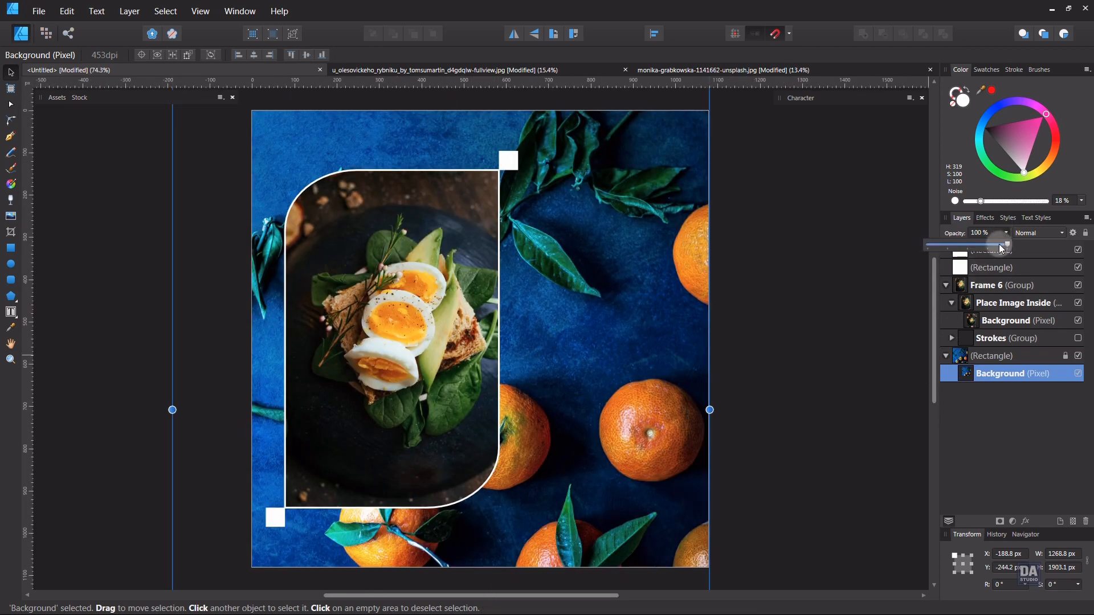
left_click_drag(1007, 244, 956, 257)
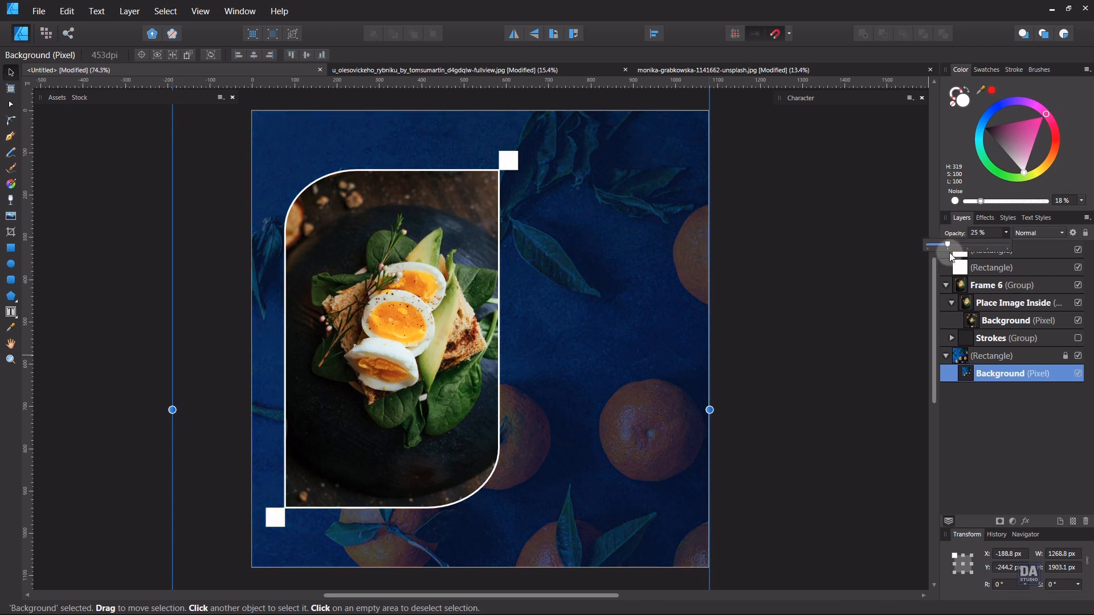
left_click(970, 355)
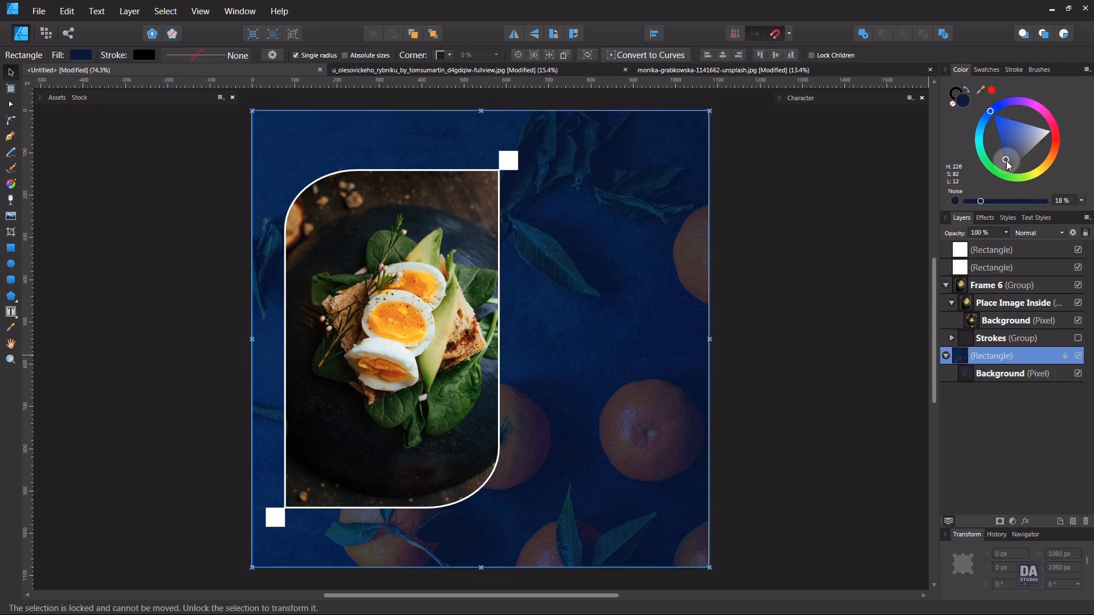
left_click_drag(1006, 161, 1006, 169)
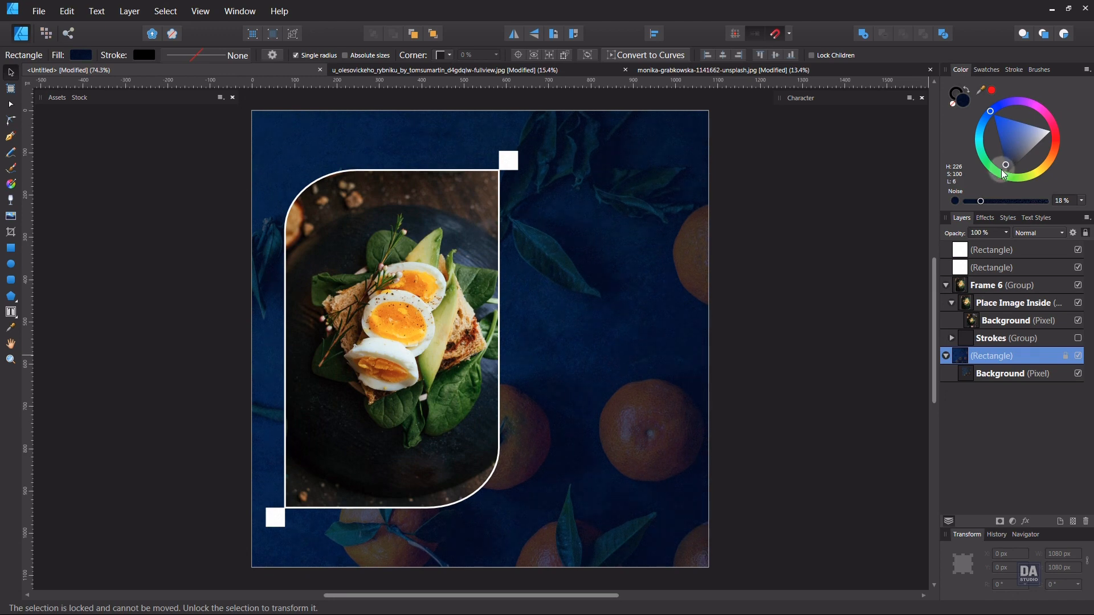
Step: Set the opacity of the oranges photo inside the background rectangle to 36 %
left_click(971, 378)
left_click_drag(1008, 241, 1017, 246)
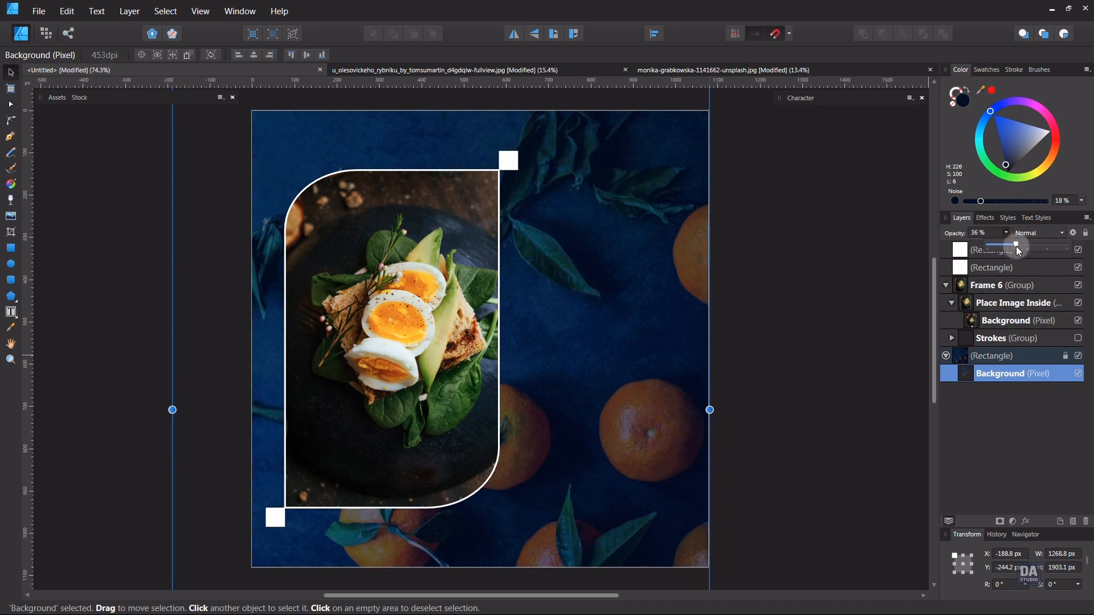
left_click(812, 341)
Step: Set the stroke width of the frame's Place Image Inside curve to 1 pt
left_click(471, 348)
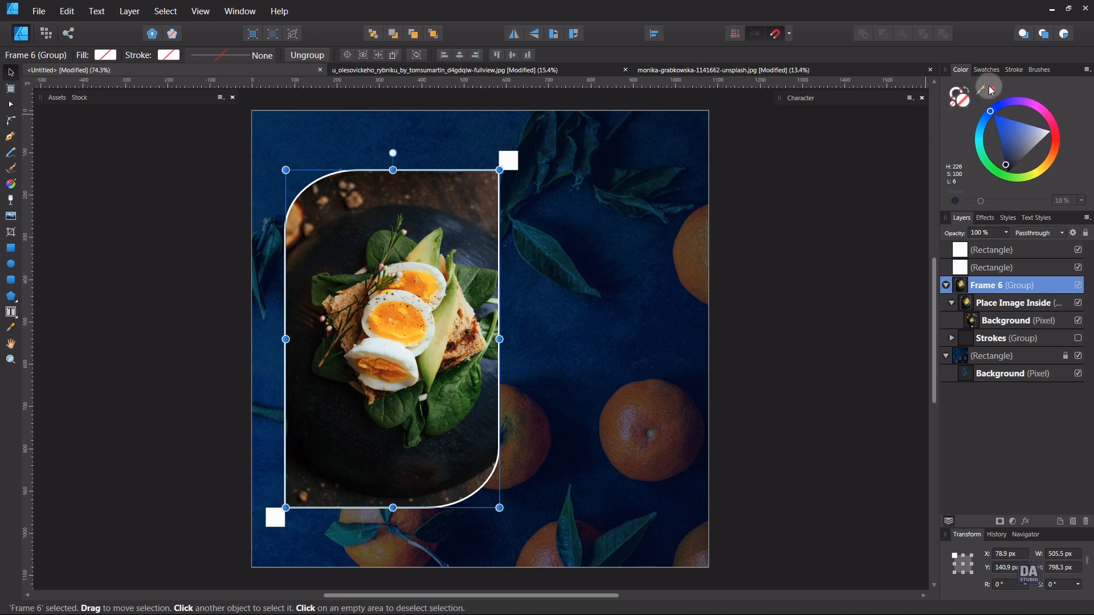
left_click(1014, 70)
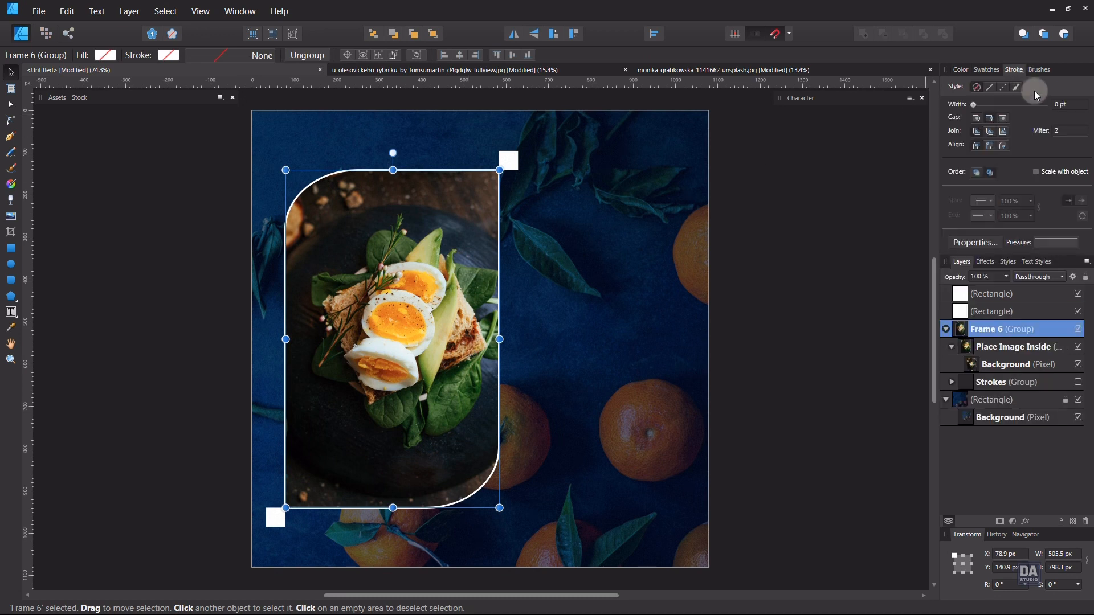
left_click(992, 348)
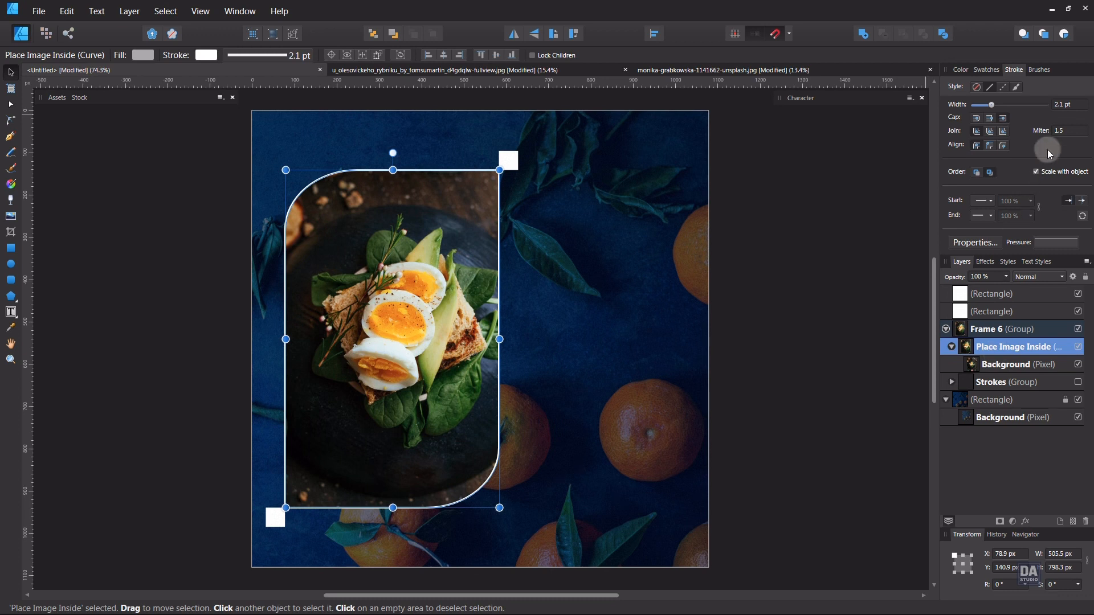
scroll(1065, 104, "down", 1)
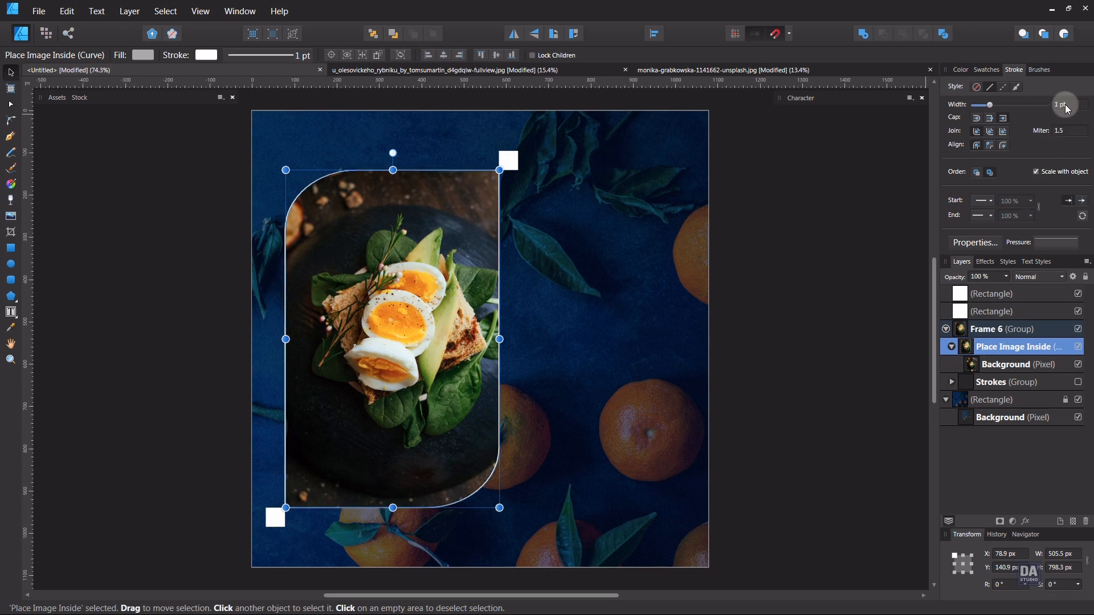
left_click(861, 253)
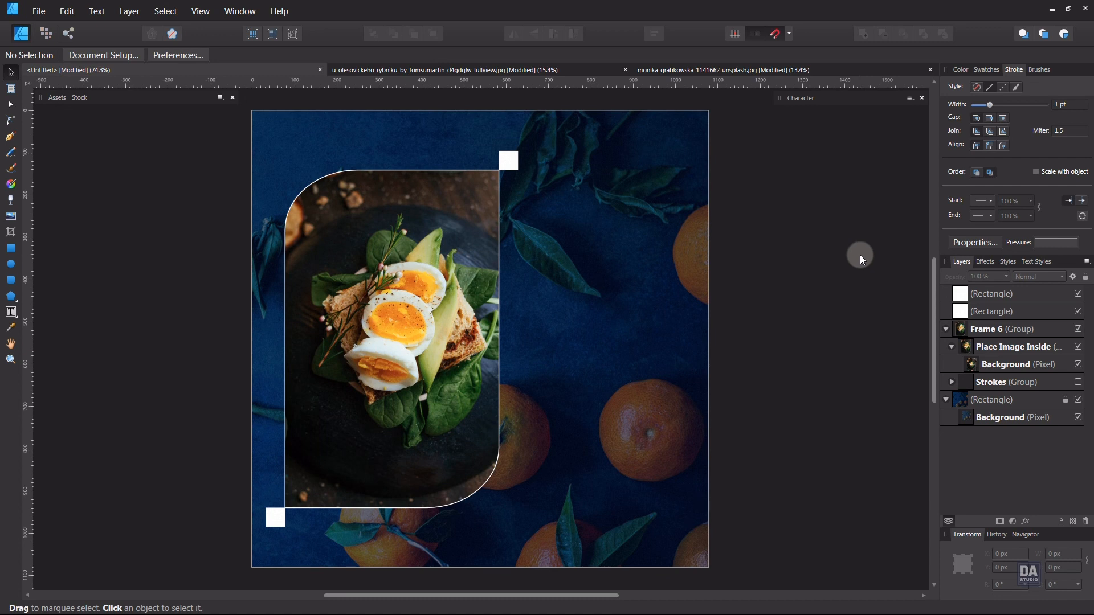
Step: Add an Outer Shadow layer effect to the Frame 6 group and increase the shadow's radius
left_click(979, 329)
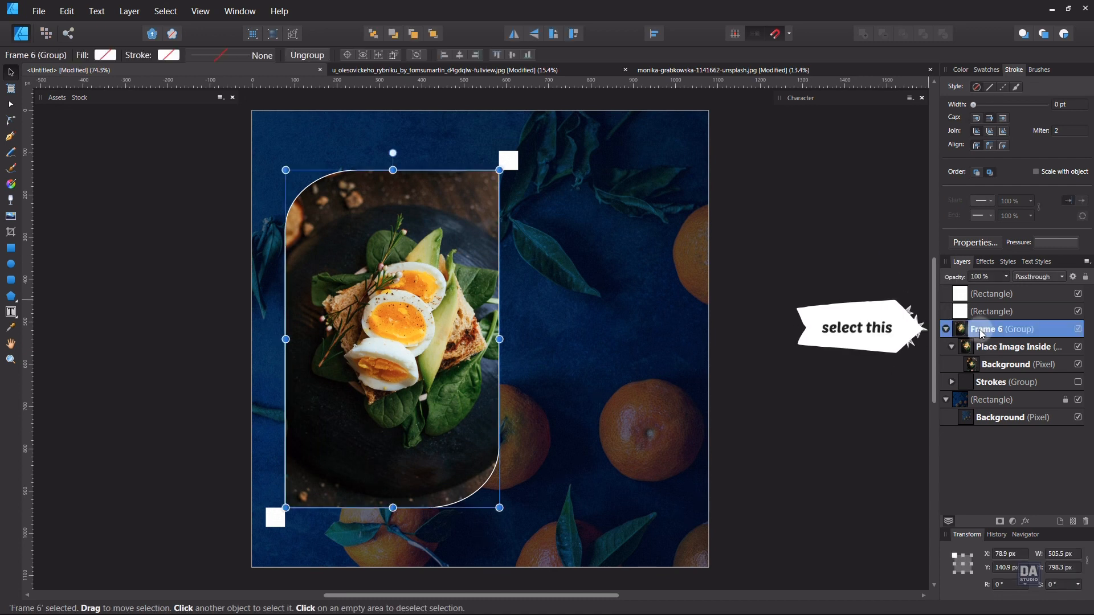
left_click(1014, 520)
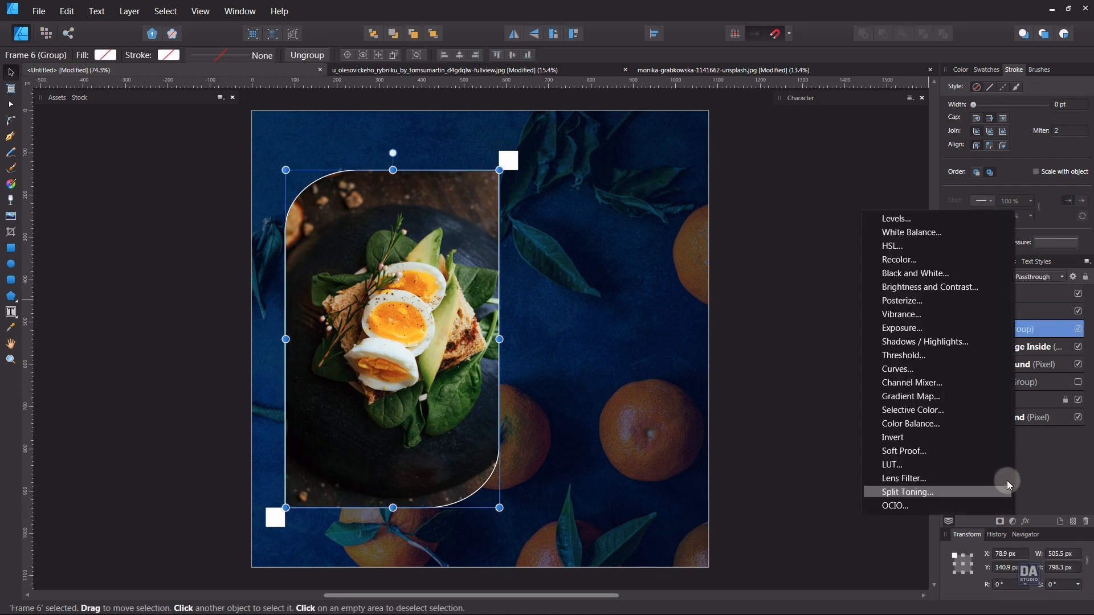
left_click(1027, 522)
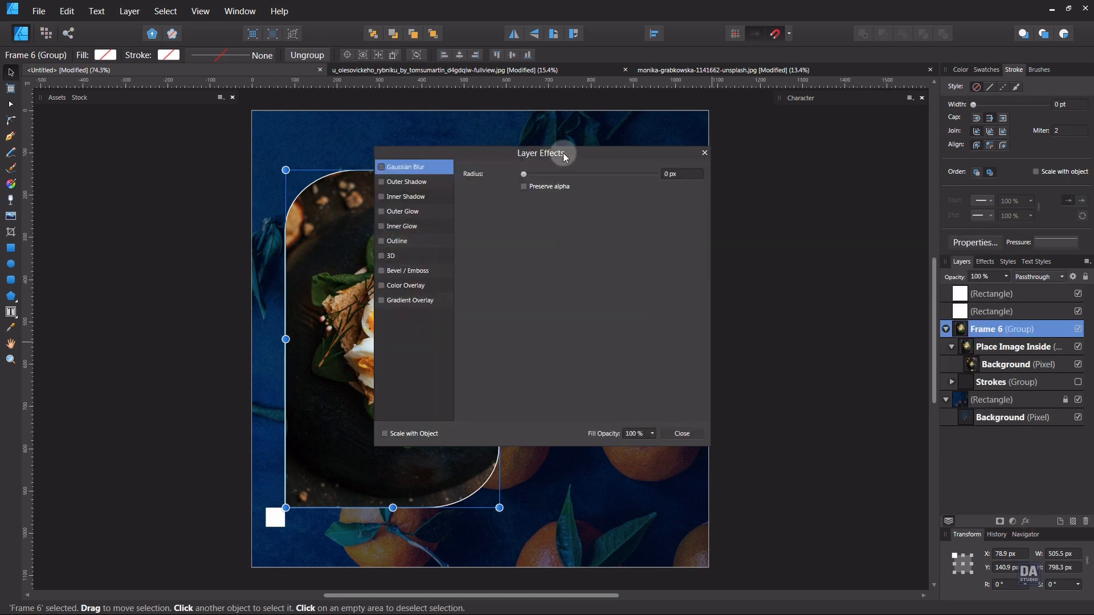
left_click_drag(563, 153, 796, 177)
left_click(667, 213)
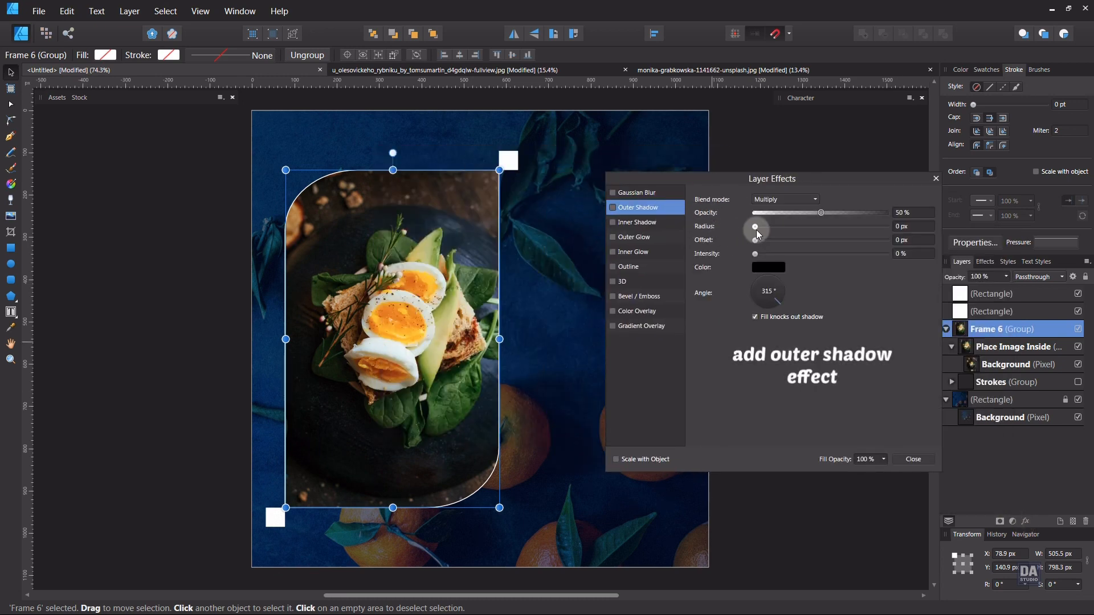
left_click_drag(756, 230, 857, 228)
left_click(898, 459)
left_click(853, 454)
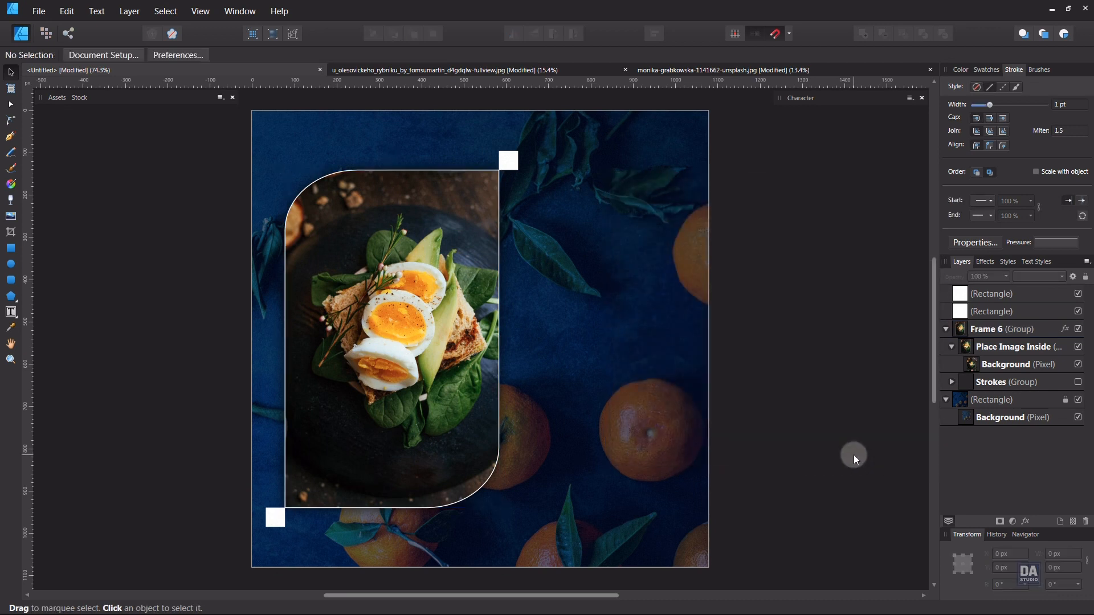
Step: Move the oranges photo to about X -146 px, Y -132 px, then try scaling it down and undo the scaling
left_click(980, 420)
left_click_drag(639, 457, 656, 507)
scroll(636, 263, "down", 1)
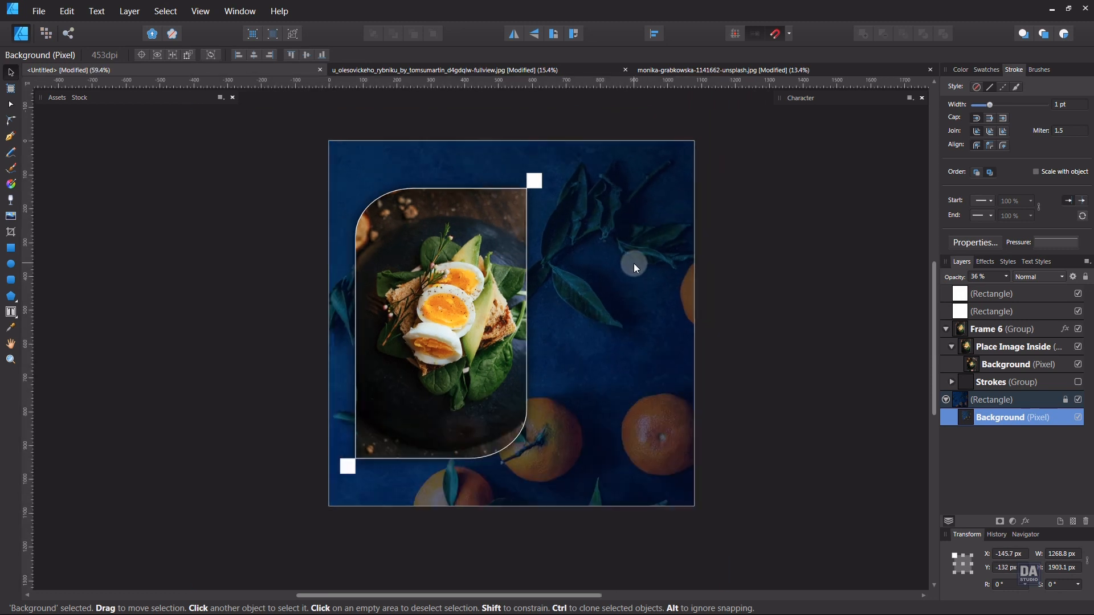
left_click_drag(710, 97, 679, 124)
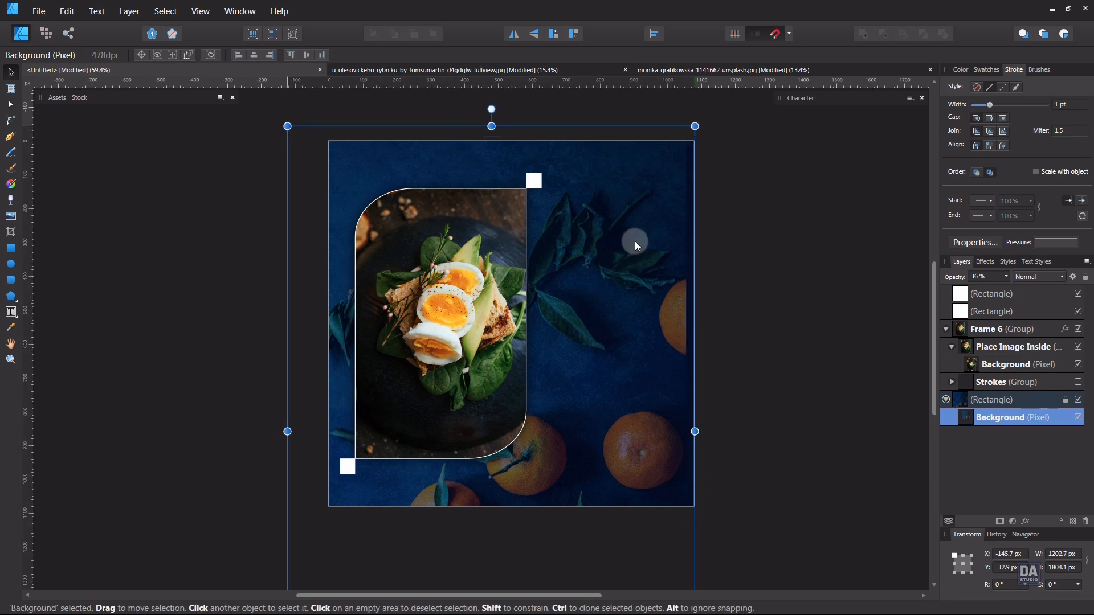
key("ctrl+z")
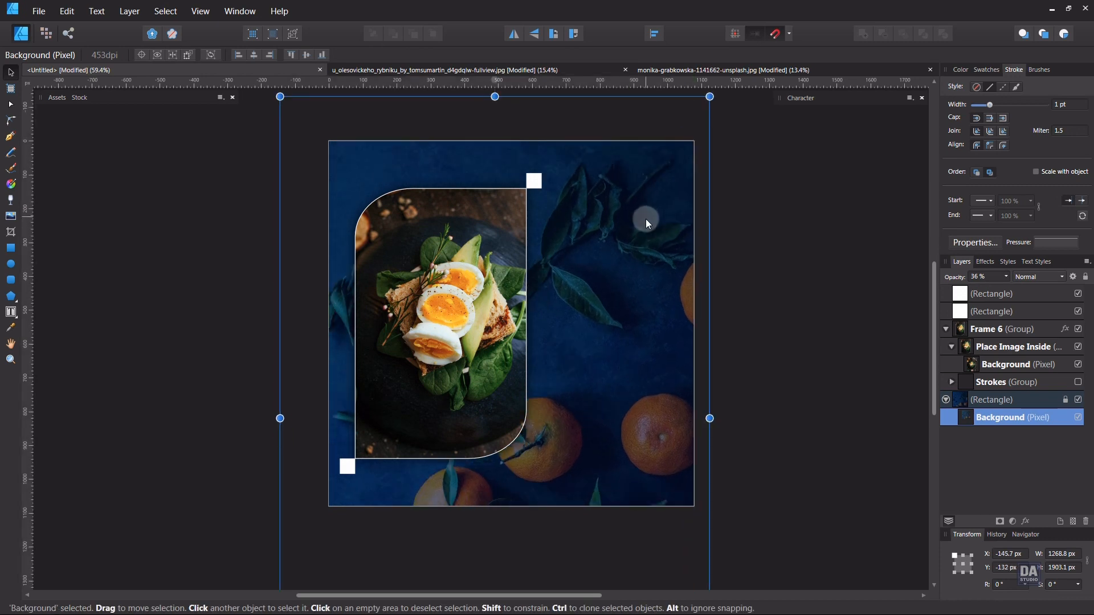
Step: Shift the oranges photo further right, scale it down slightly and reposition it so it still covers the background
left_click_drag(634, 331, 651, 333)
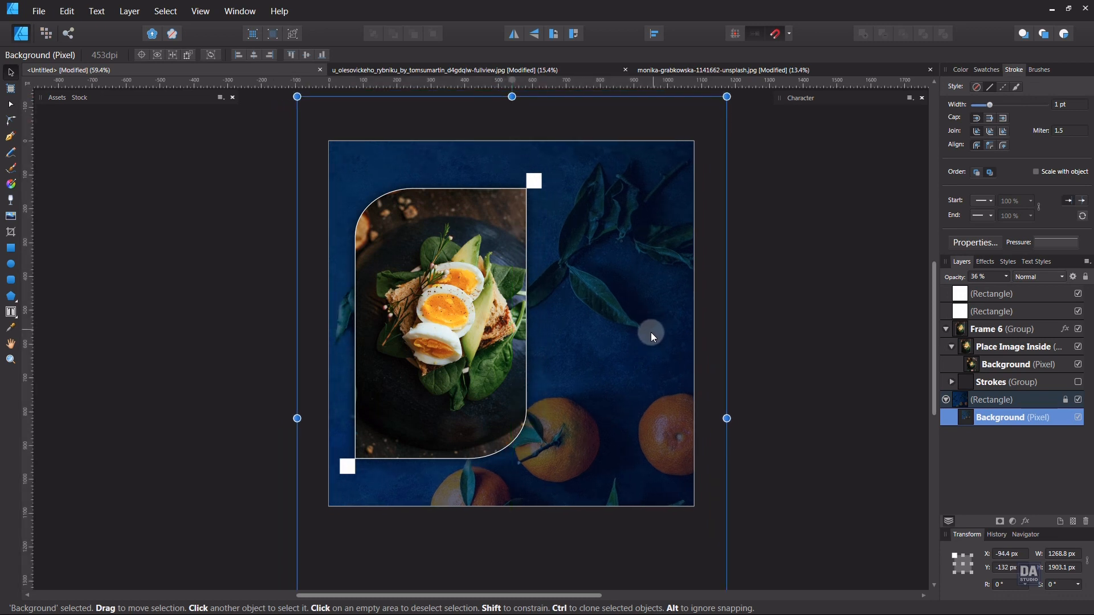
left_click_drag(727, 97, 707, 126)
left_click_drag(639, 243, 652, 225)
left_click(857, 298)
key("ctrl+0")
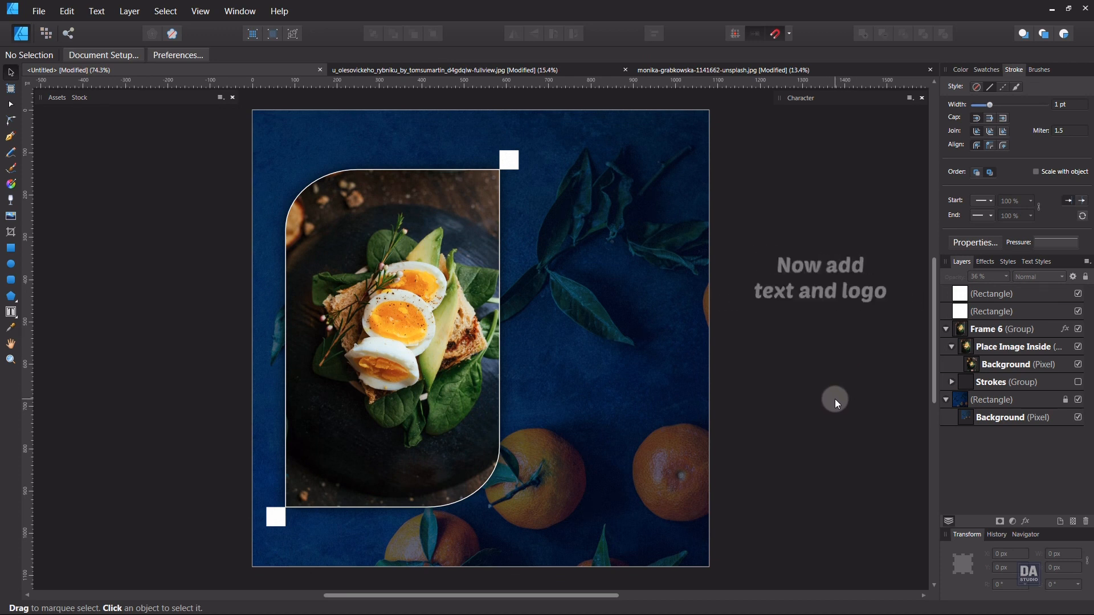
Step: Place the white Design Art Studio logo from Assets by Design Art Studio above the frame, about 178 × 40 px in size
left_click(57, 98)
left_click(79, 114)
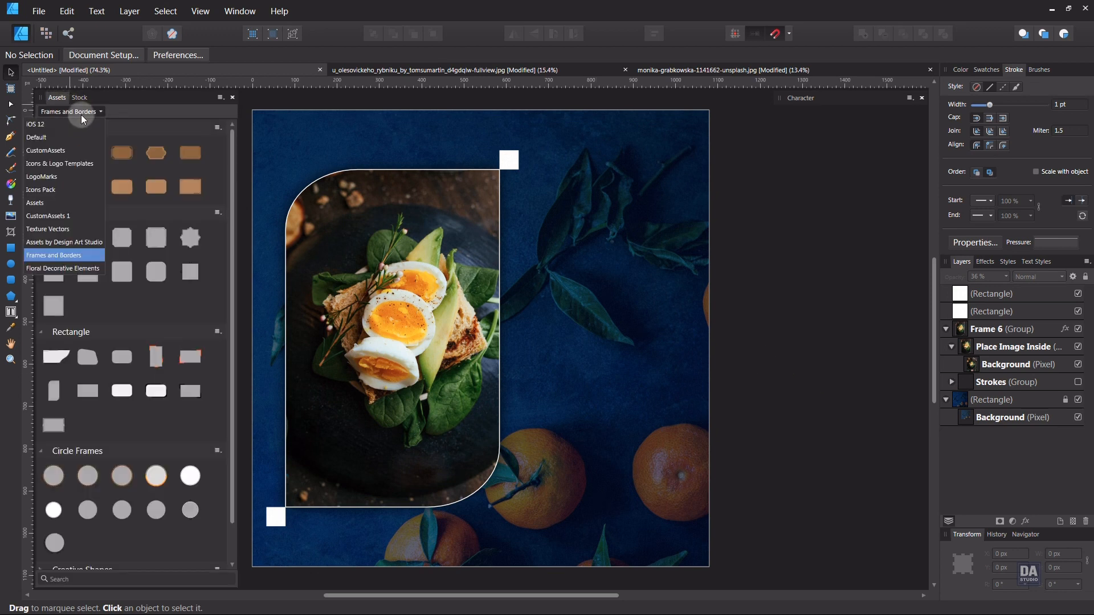
left_click(77, 242)
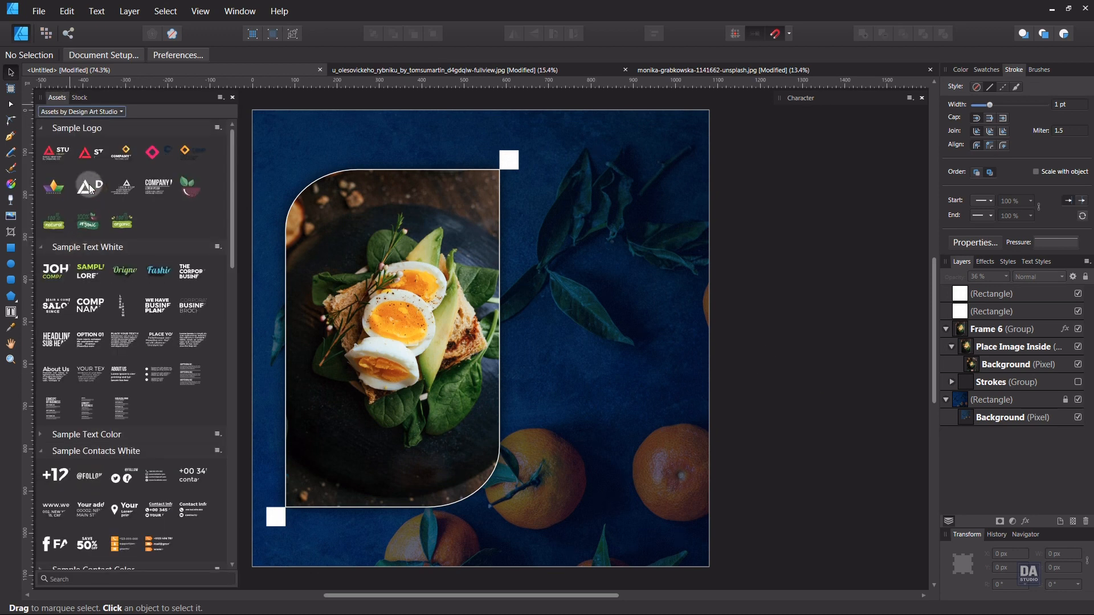
left_click_drag(89, 183, 333, 142)
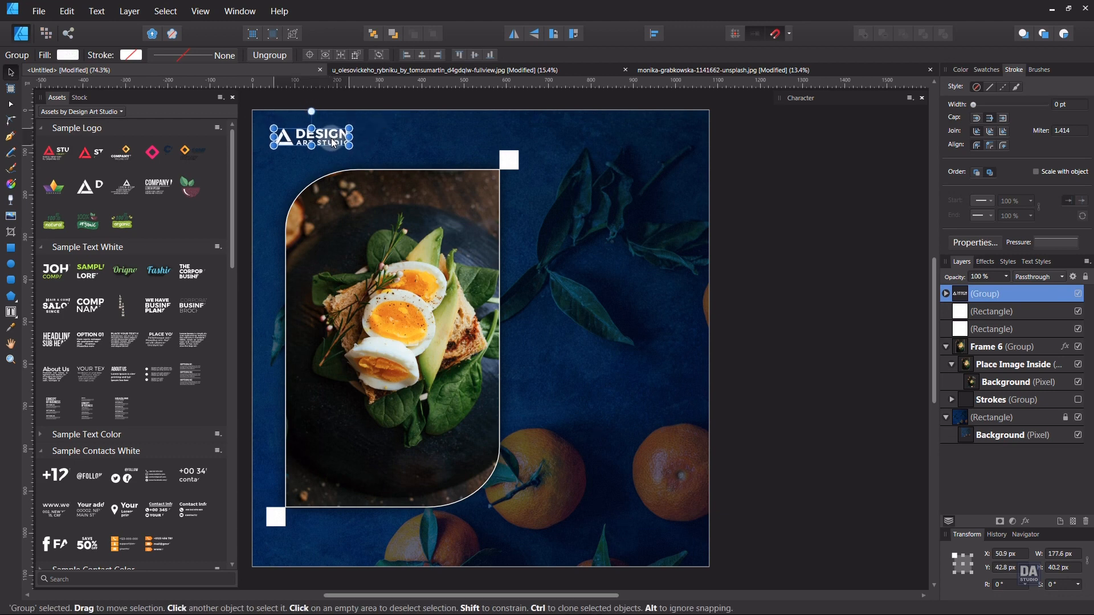
left_click(832, 279)
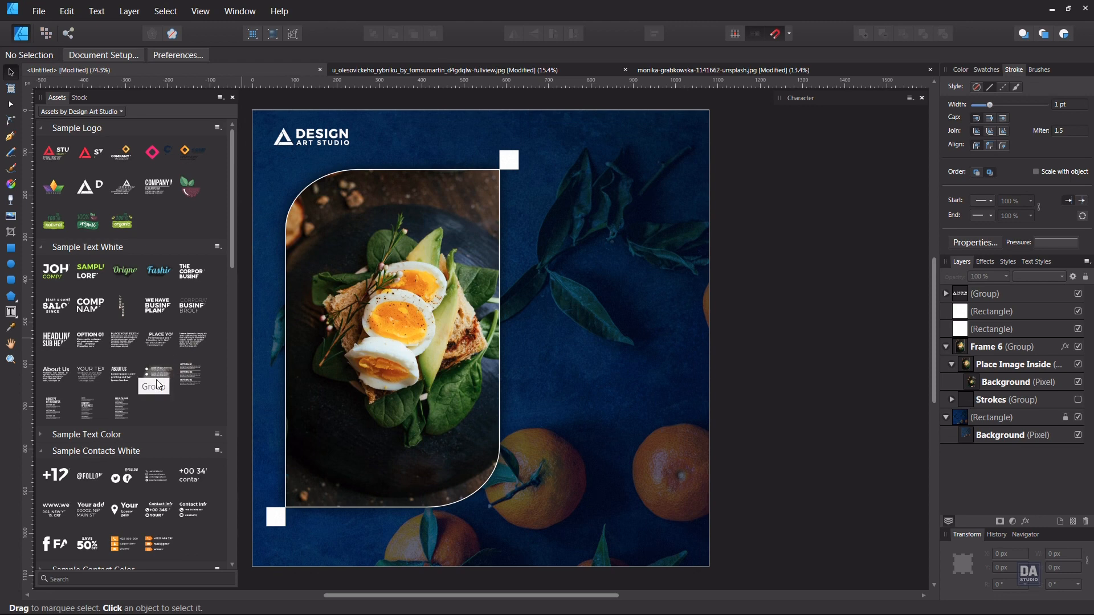
Step: Place the TASTY FOOD text group from Sample Text Set 2 beside the frame, enlarging it until TASTY is about 374 px wide
scroll(163, 393, "down", 3)
scroll(166, 399, "down", 5)
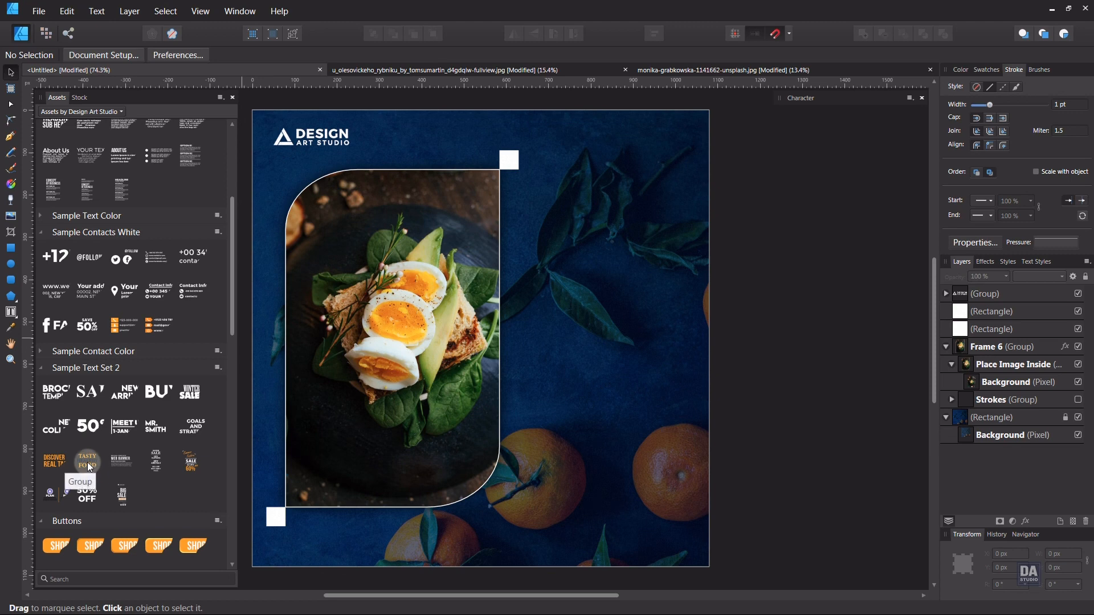
left_click_drag(84, 466, 572, 350)
left_click_drag(629, 390, 670, 416)
left_click_drag(554, 368, 582, 336)
Step: Delete the TASTY line from the text group beside the frame
double_click(606, 276)
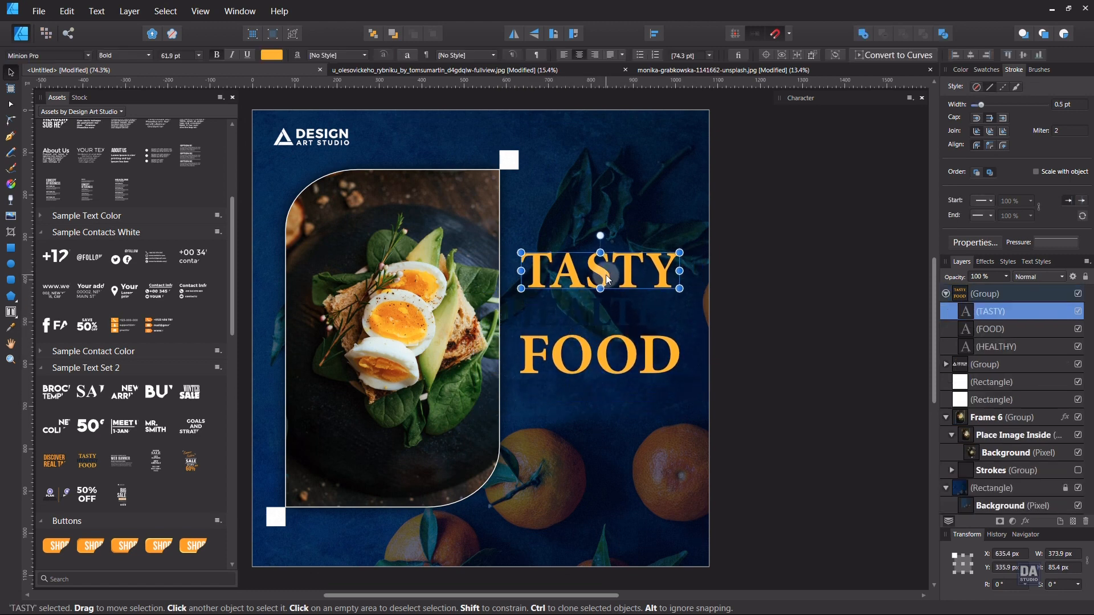
key("Delete")
left_click(612, 309)
Step: Fill the HEALTHY FOOD text group with white and move it up to about Y 410 px
left_click(627, 348)
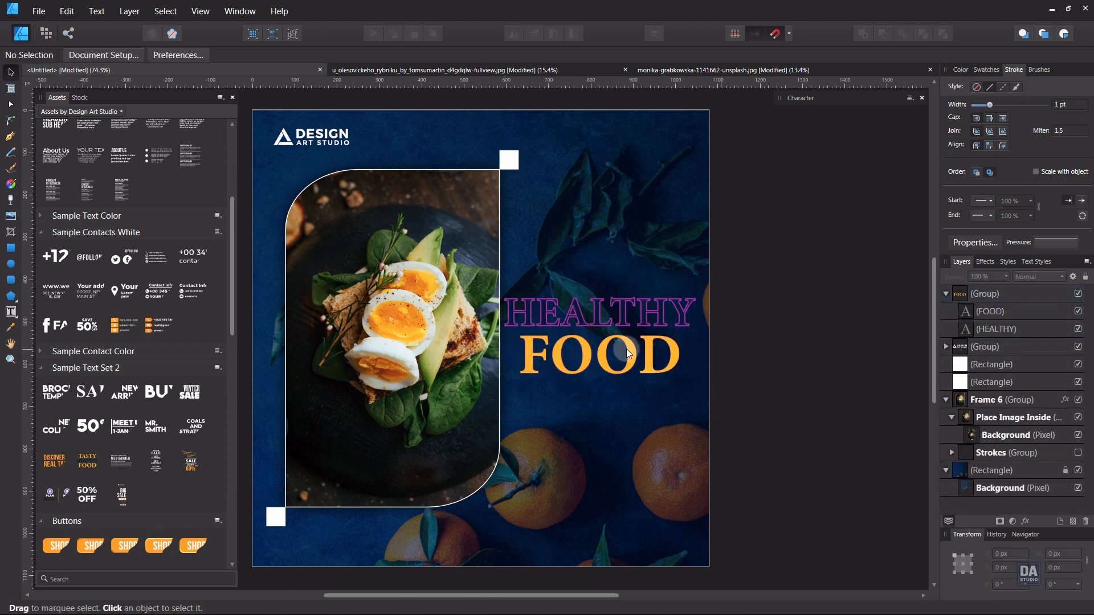
left_click(986, 69)
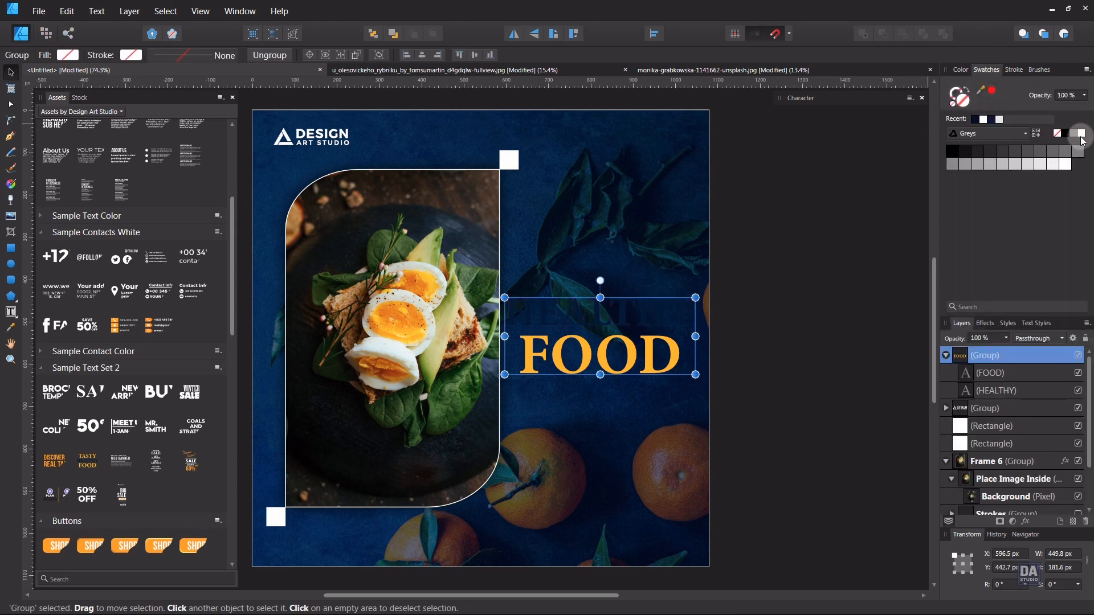
left_click(1065, 164)
left_click_drag(631, 350, 632, 333)
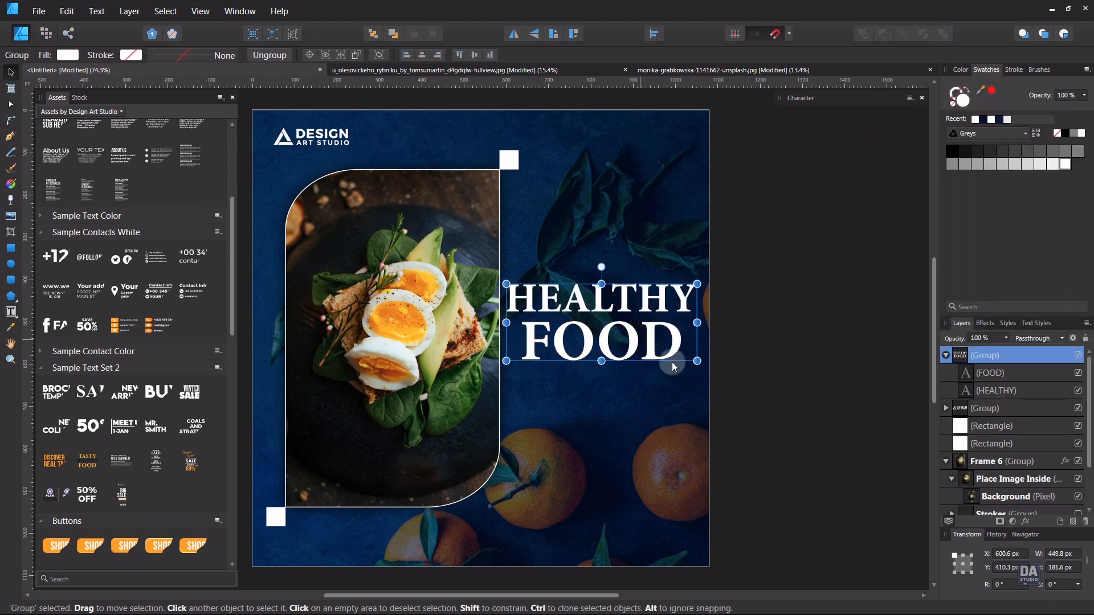
Step: Shrink HEALTHY to about 302 px wide, centred over FOOD, and move the text group to about X 638 px, Y 431 px
double_click(675, 319)
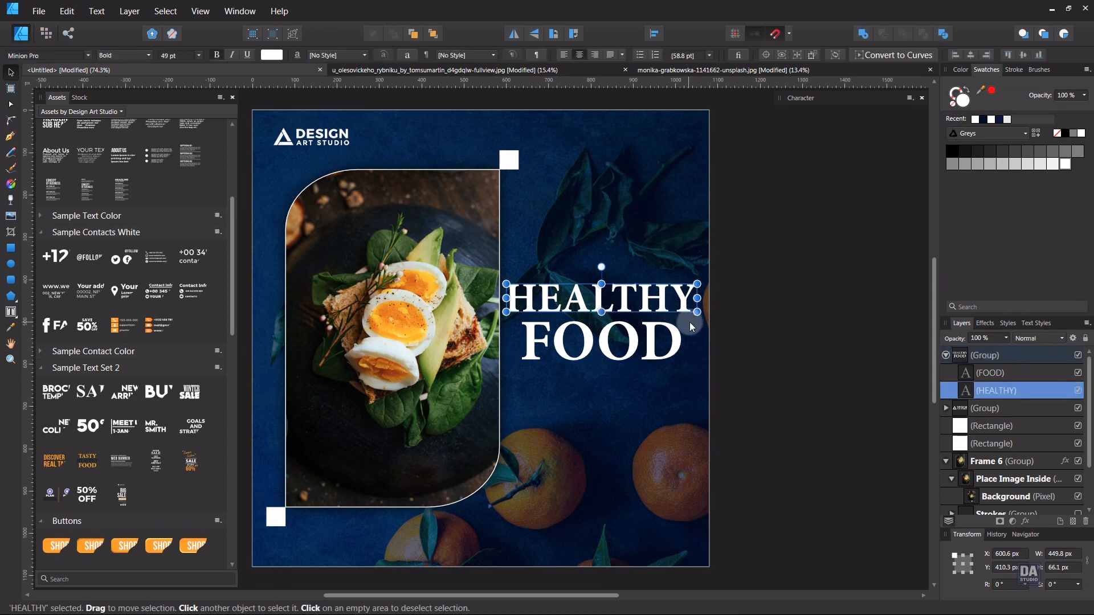
left_click_drag(696, 313, 641, 305)
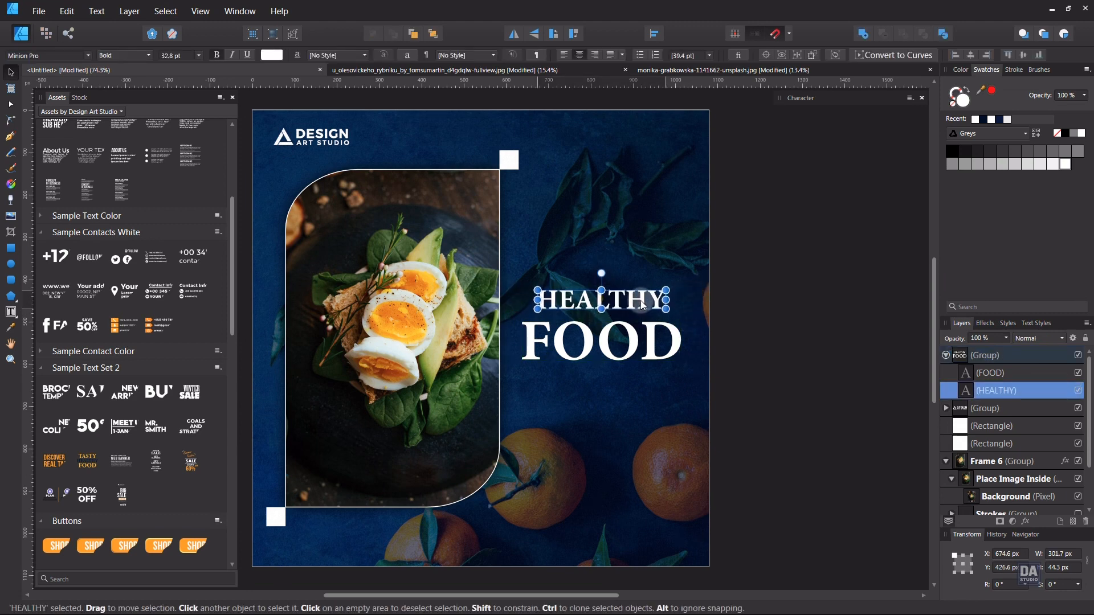
left_click(638, 347)
left_click_drag(665, 355, 661, 354)
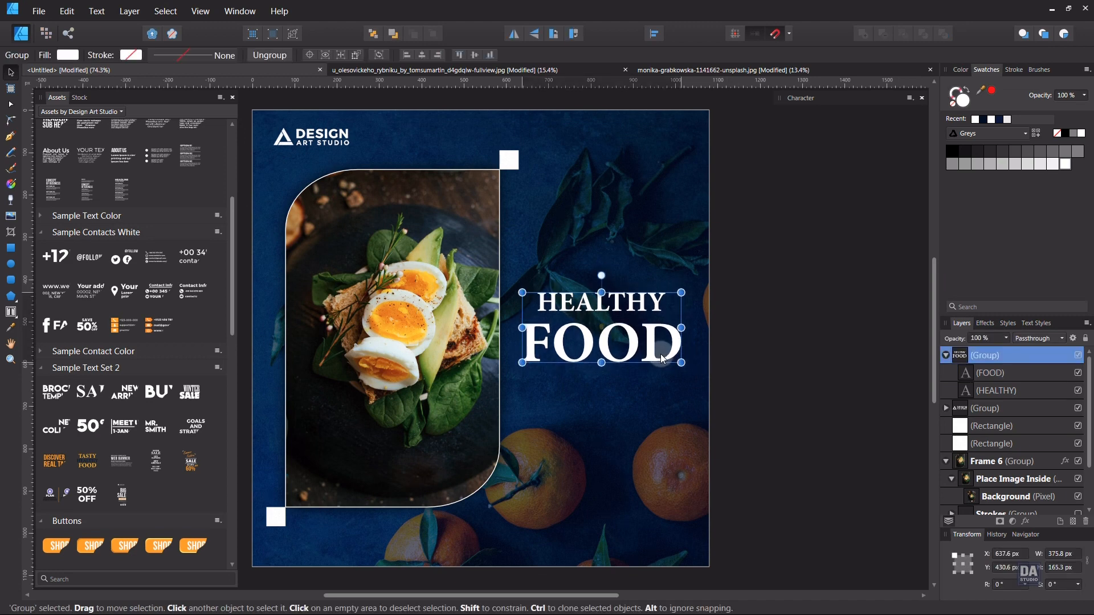
left_click(784, 369)
Step: Place the rounded orange SHOP NOW button asset below the headline, about 302 × 84 px, and duplicate its orange background curve
scroll(213, 420, "down", 3)
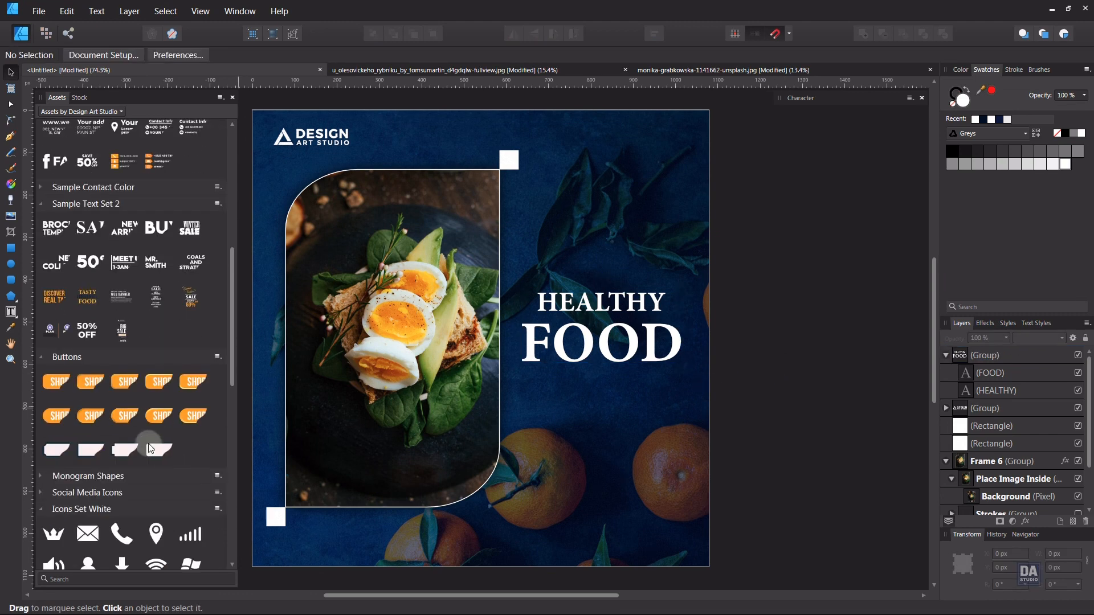
left_click_drag(50, 419, 666, 426)
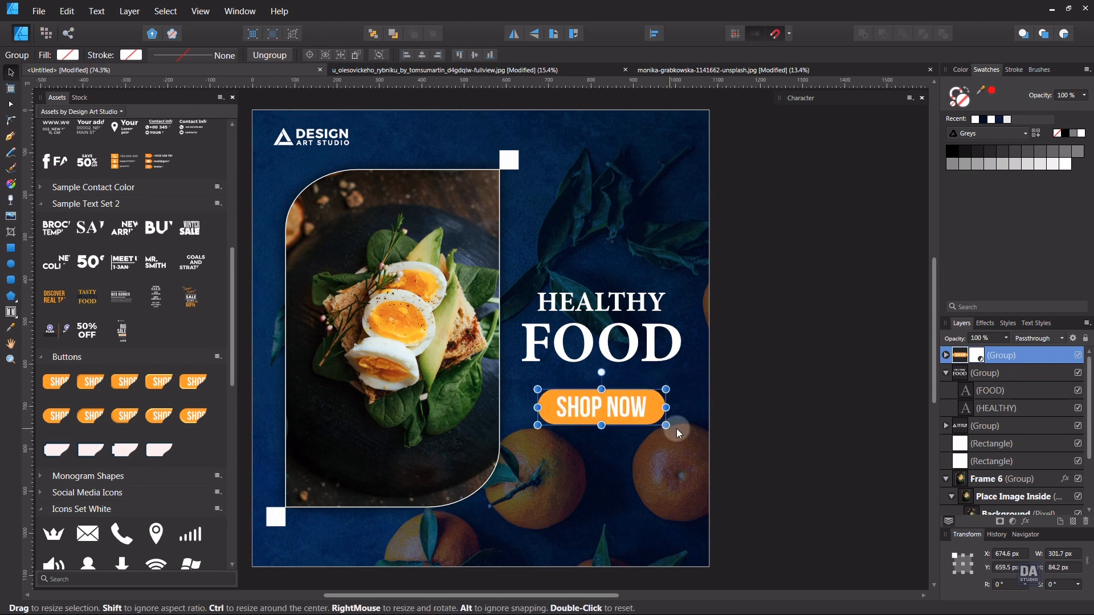
left_click(946, 356)
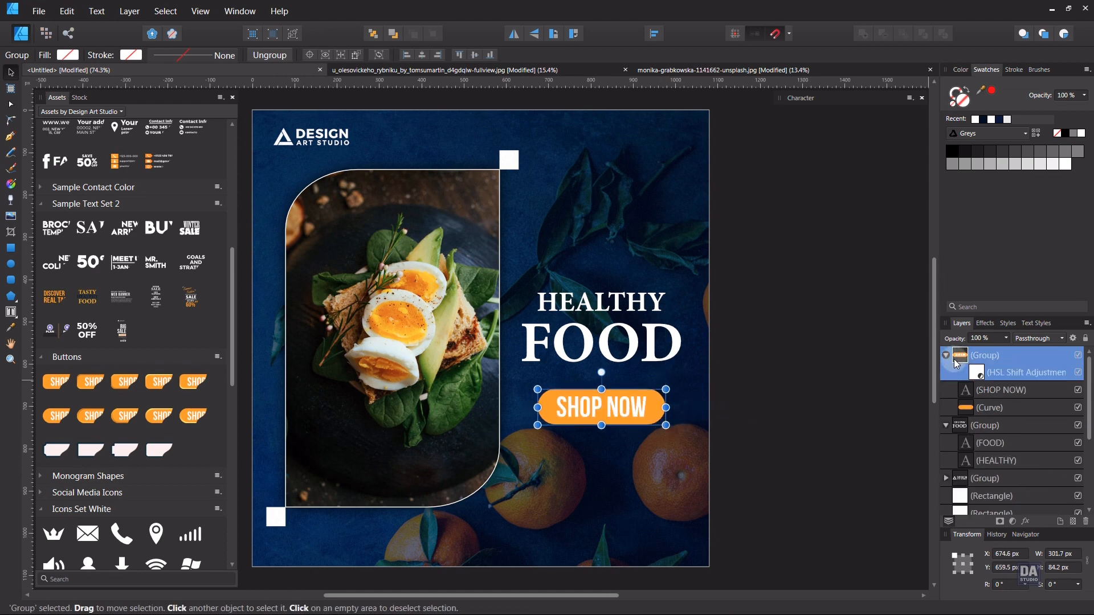
left_click(969, 410)
right_click(984, 407)
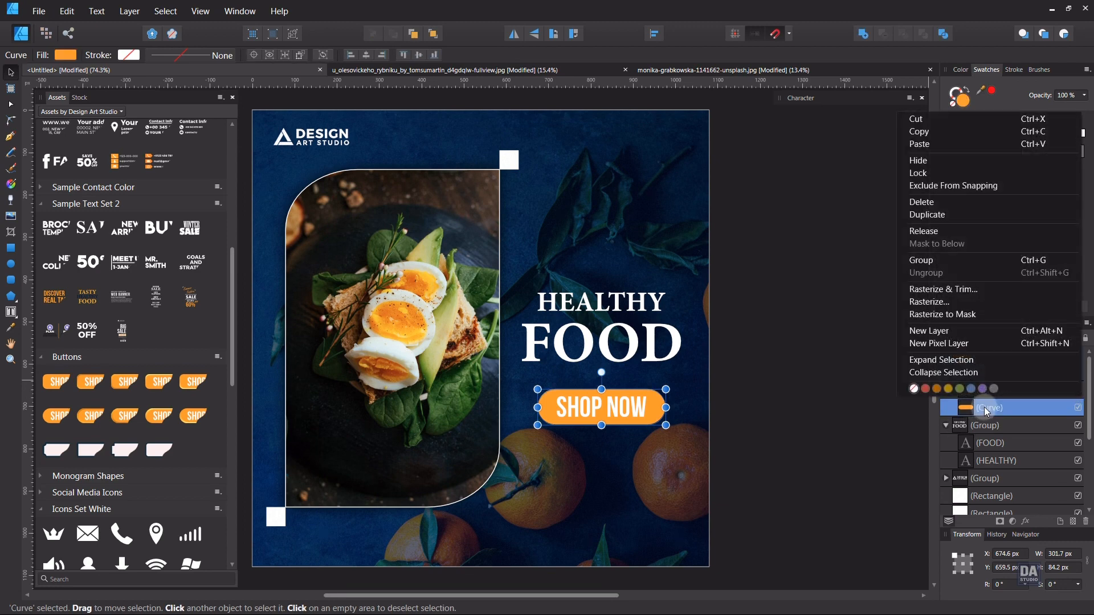
left_click(962, 217)
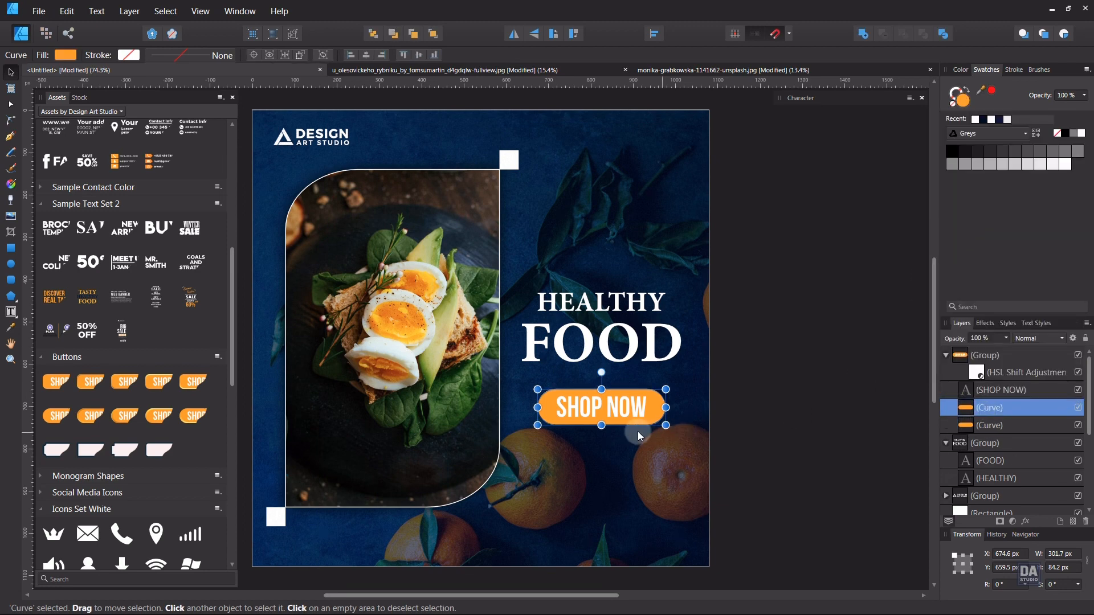
Step: Enlarge the duplicated curve around the button to about 324 × 99 px and swap its fill and stroke for an orange outline
scroll(638, 432, "up", 5)
left_click_drag(701, 415, 732, 423)
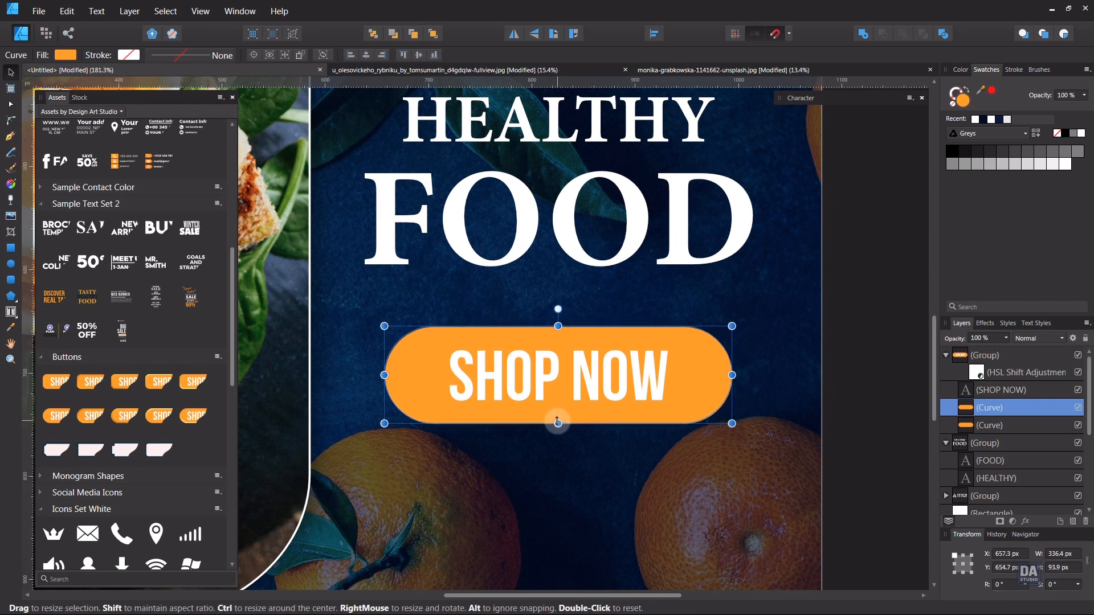
left_click_drag(558, 422, 558, 426)
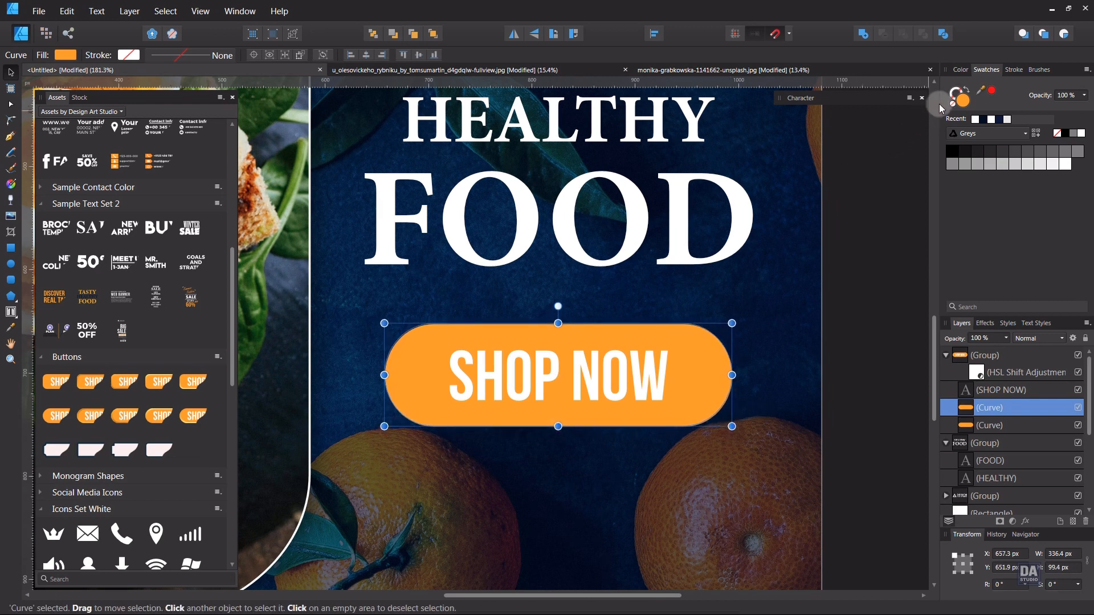
left_click(971, 93)
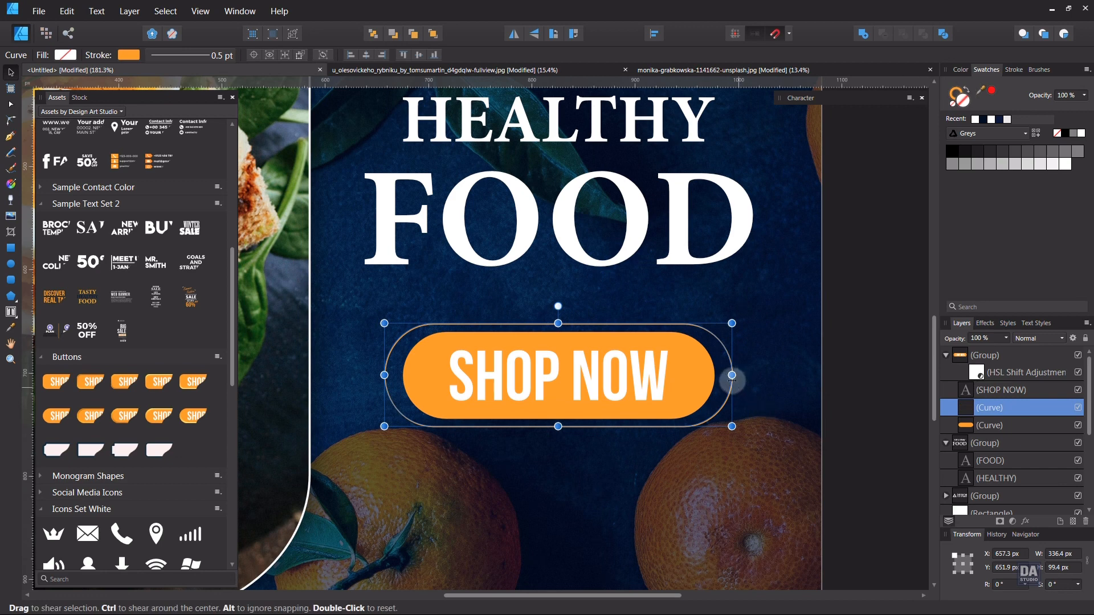
left_click_drag(731, 375, 726, 375)
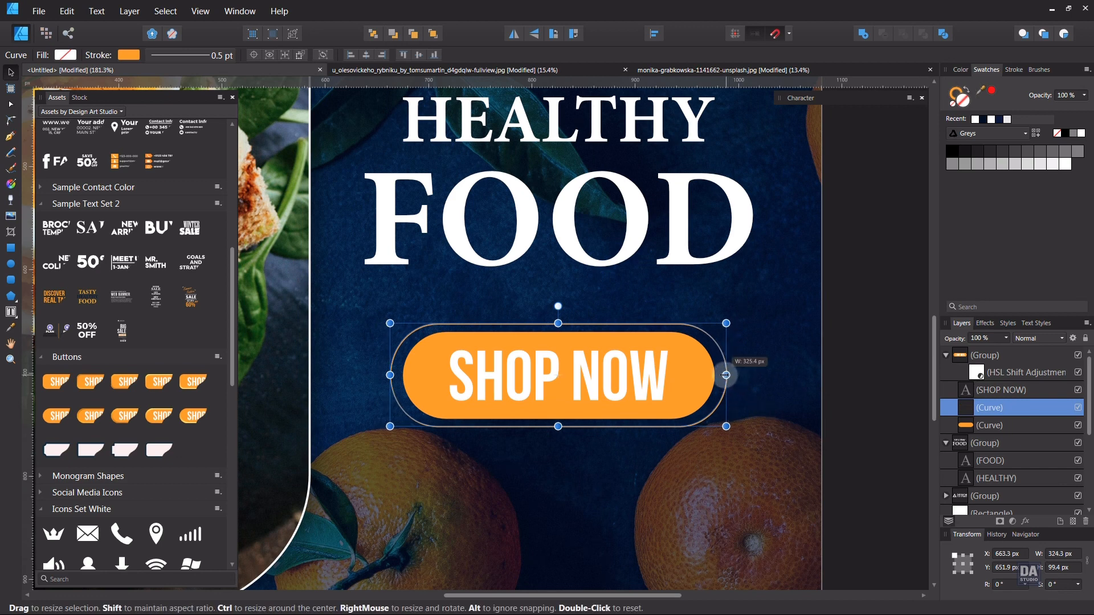
Step: Give the button's outer outline a dashed stroke 1 pt wide, with a dash of 2 and a gap of 5
left_click(1014, 69)
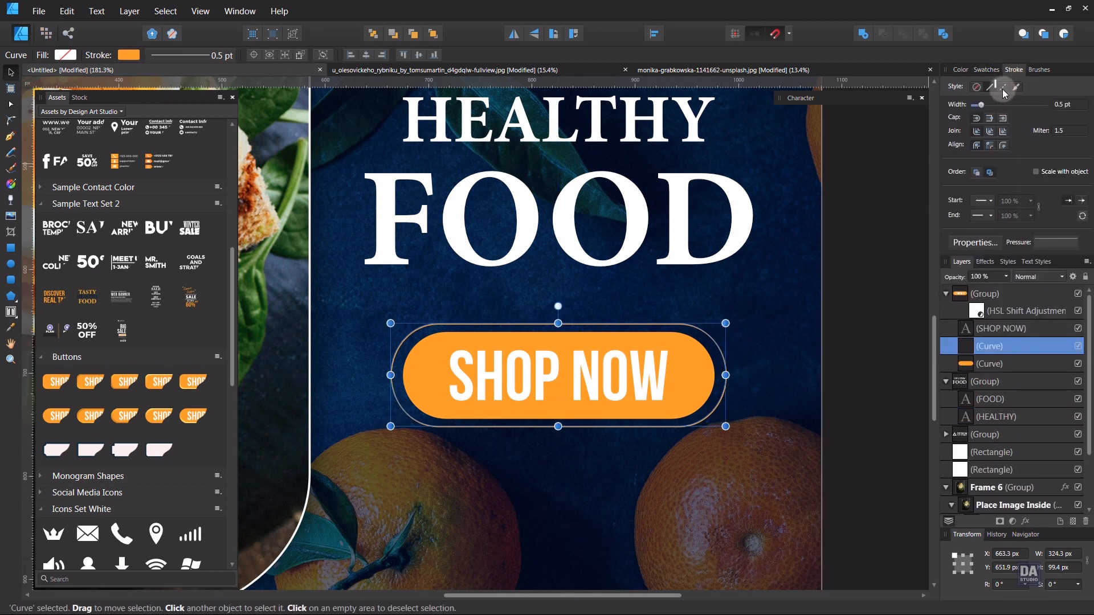
left_click(1003, 88)
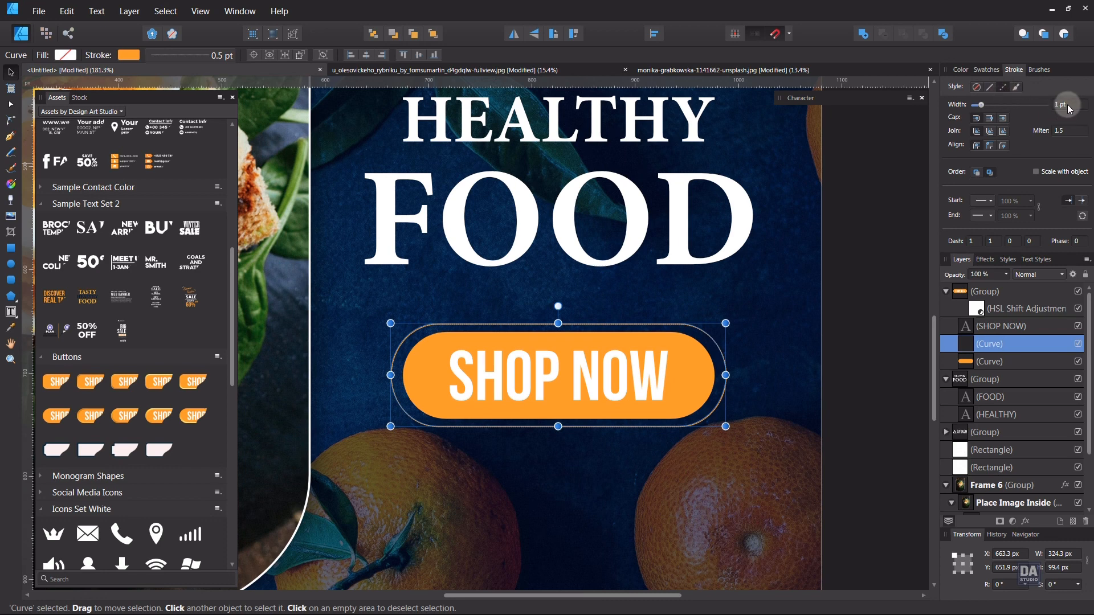
scroll(1069, 108, "up", 2)
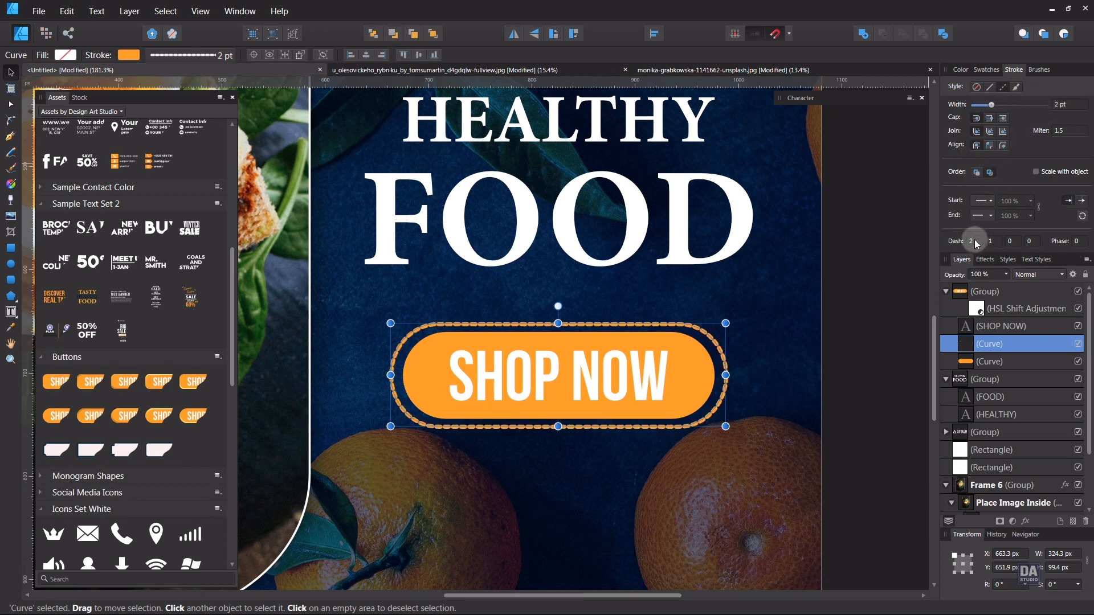
scroll(976, 243, "up", 1)
scroll(991, 240, "up", 1)
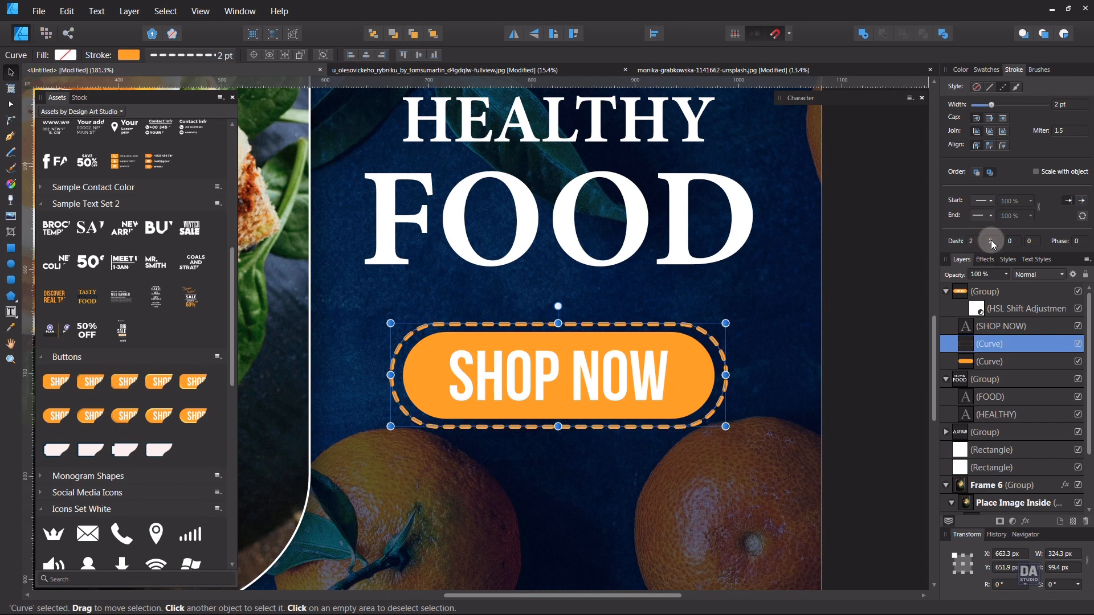
scroll(990, 240, "up", 1)
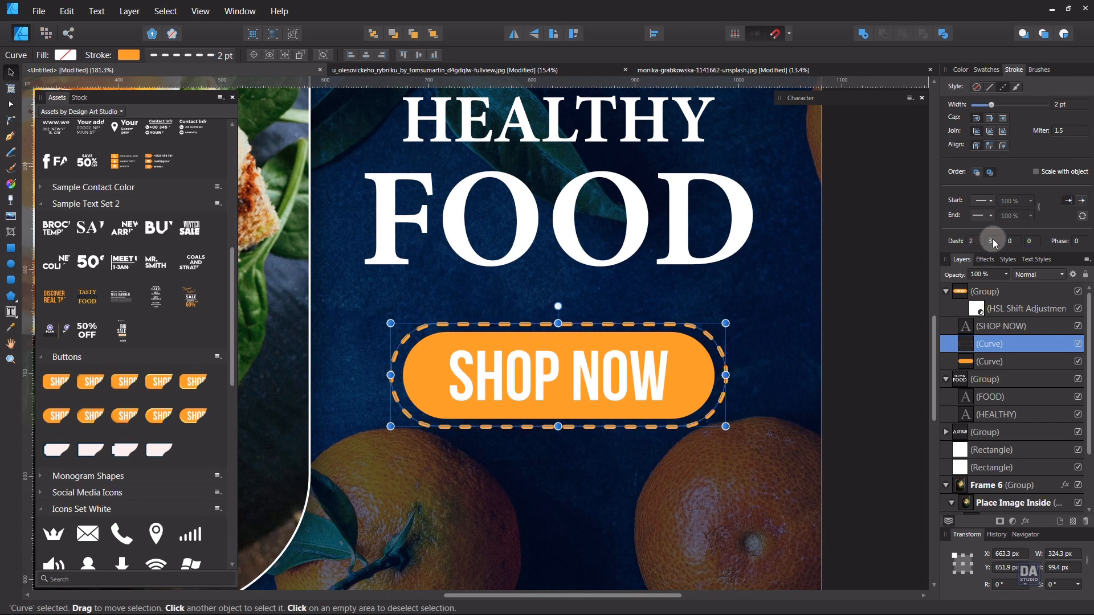
scroll(973, 244, "down", 1)
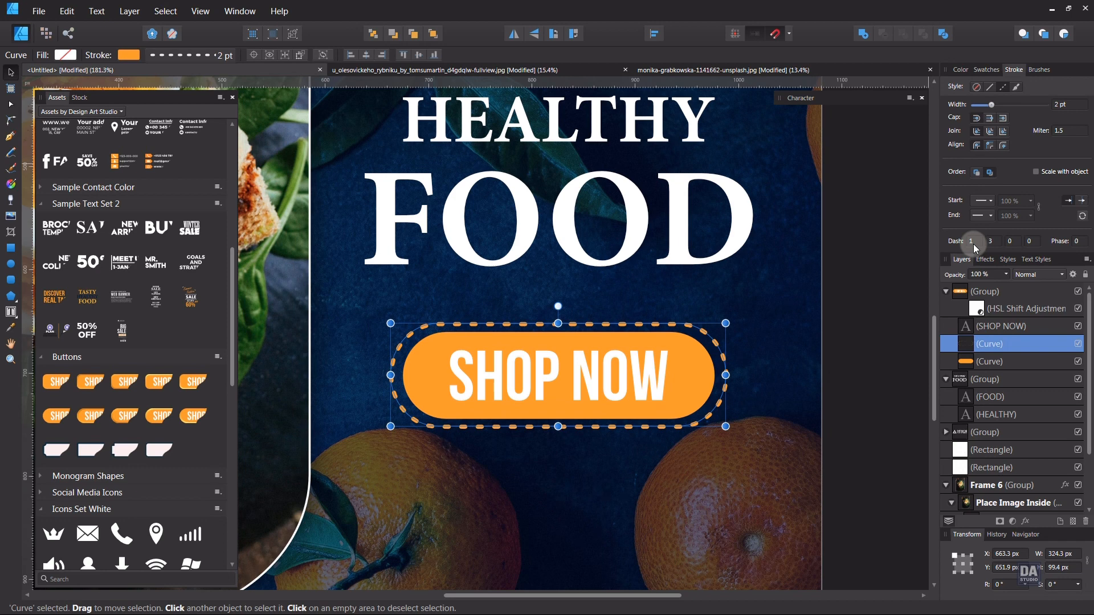
scroll(973, 244, "up", 1)
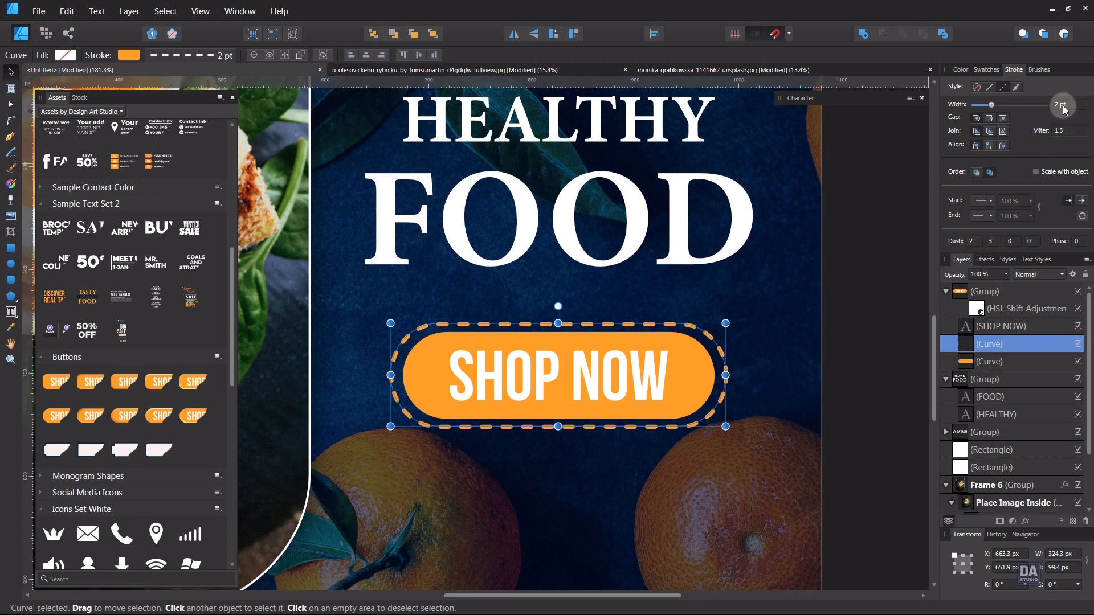
scroll(1063, 105, "down", 1)
scroll(992, 243, "up", 1)
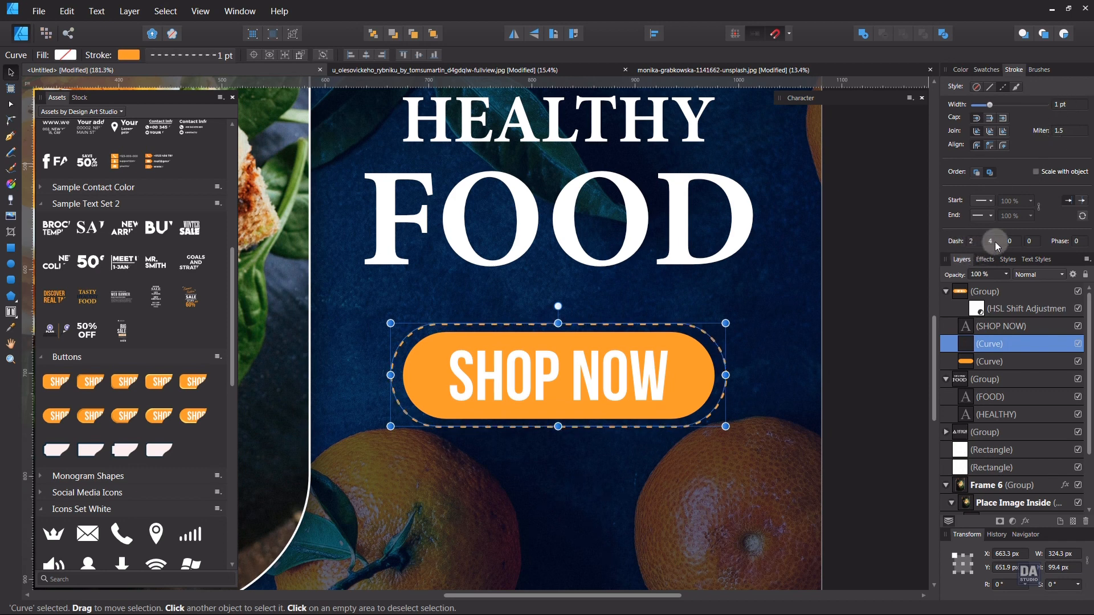
scroll(995, 242, "up", 1)
left_click(917, 292)
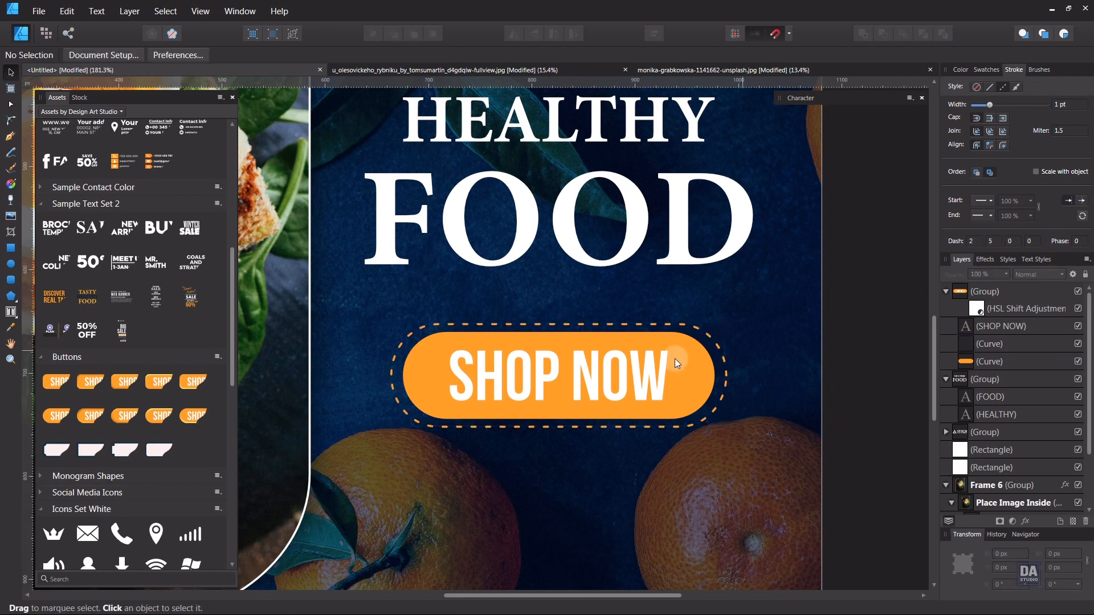
Step: Replace the button text with Order Now and adjust its position within the orange shape
scroll(674, 358, "down", 4)
scroll(658, 363, "down", 2)
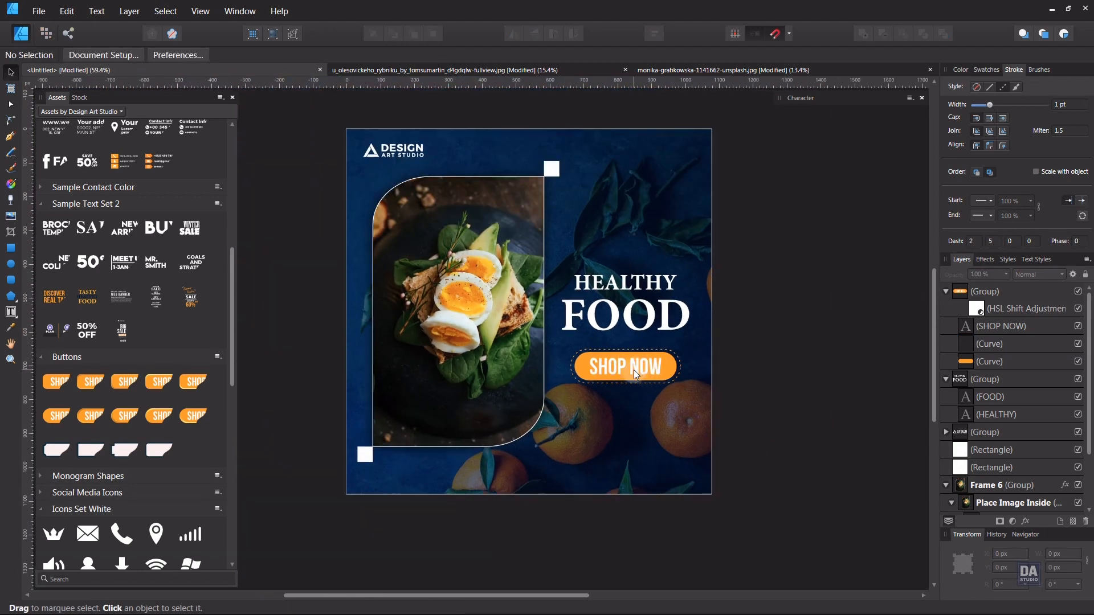
left_click(634, 371)
double_click(634, 370)
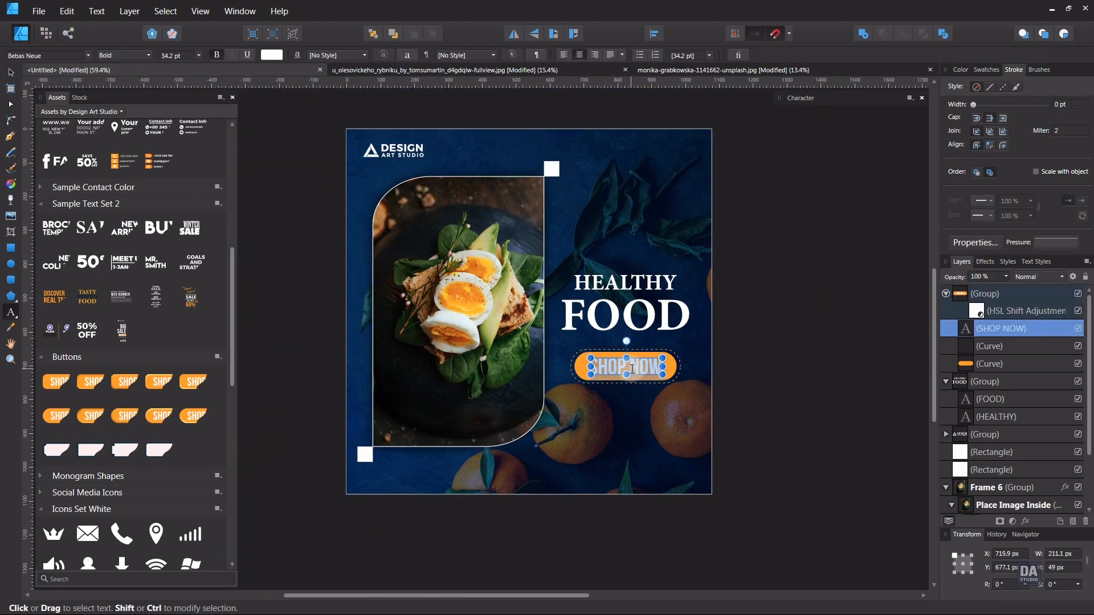
type("Or")
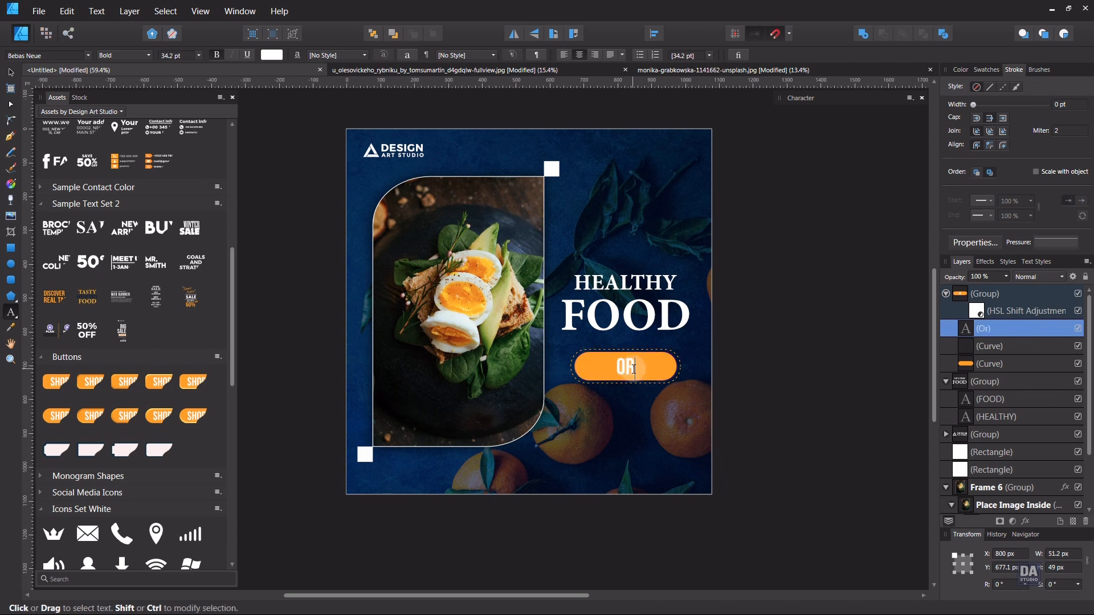
type("der Now")
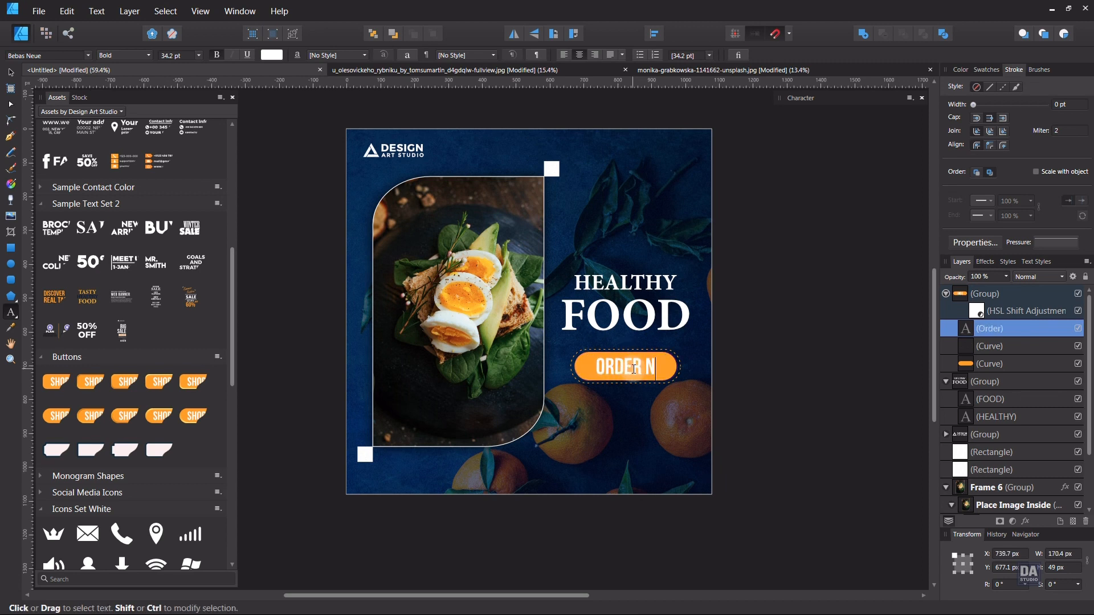
key("Escape")
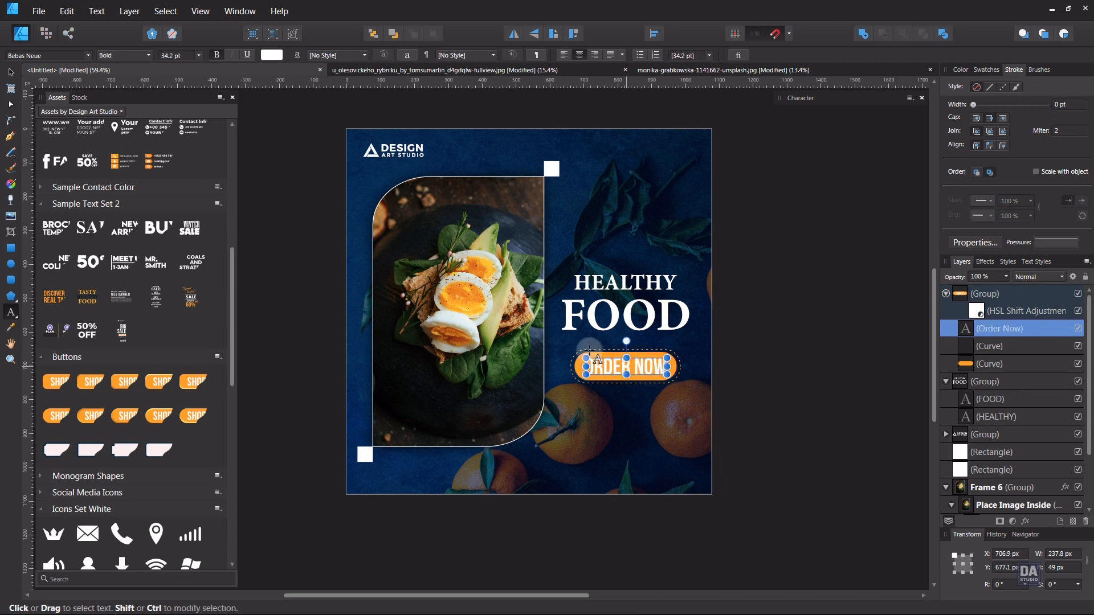
left_click(10, 72)
scroll(637, 361, "up", 5)
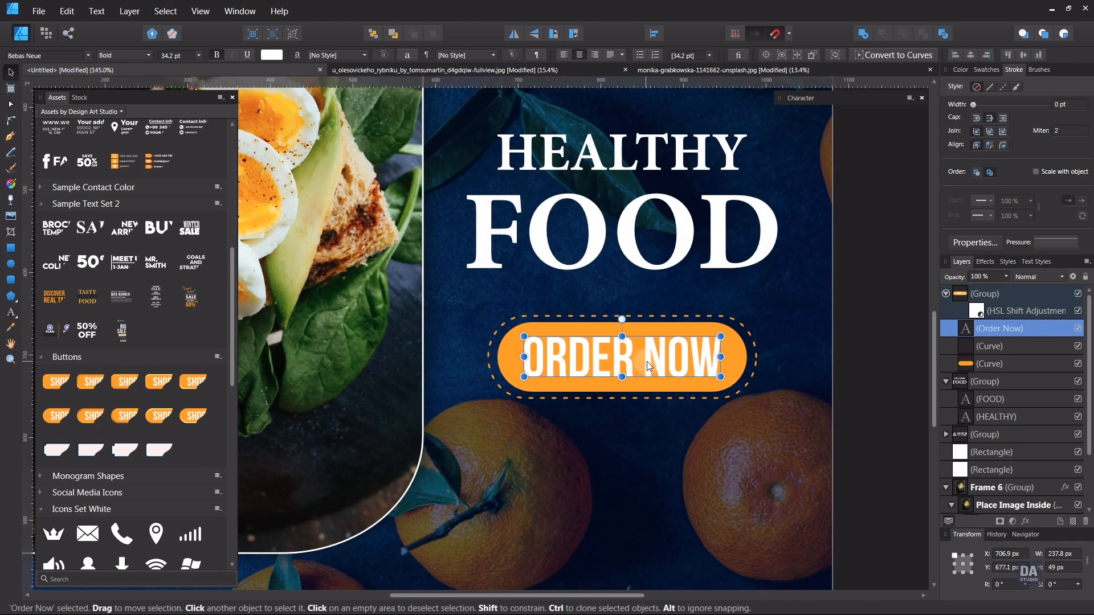
left_click_drag(647, 362, 646, 361)
Step: Move the whole ORDER NOW button group up closer to the headline, to about Y 633 px
scroll(662, 356, "down", 3)
left_click(846, 379)
left_click_drag(787, 370, 790, 419)
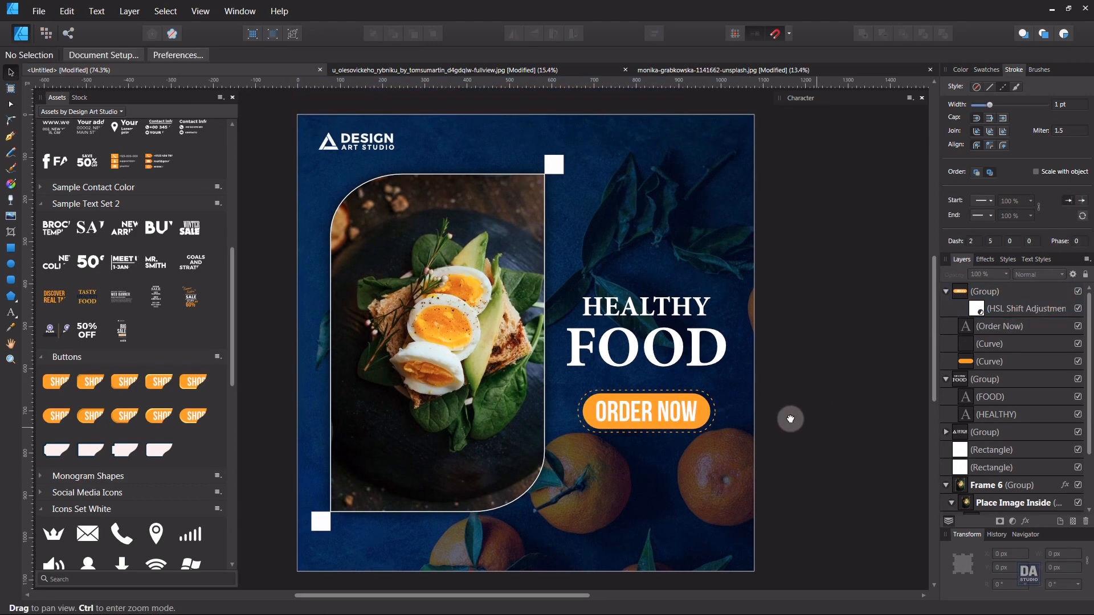
left_click(687, 423)
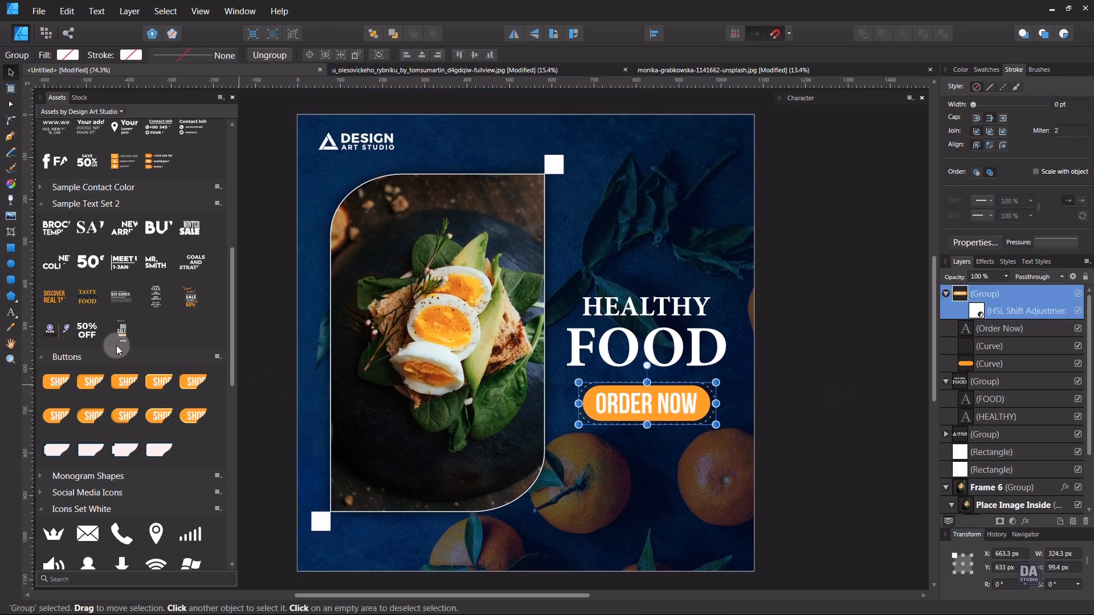
Step: Place the white phone number asset below the ORDER NOW button and scale it to about 324 px wide
scroll(128, 338, "up", 2)
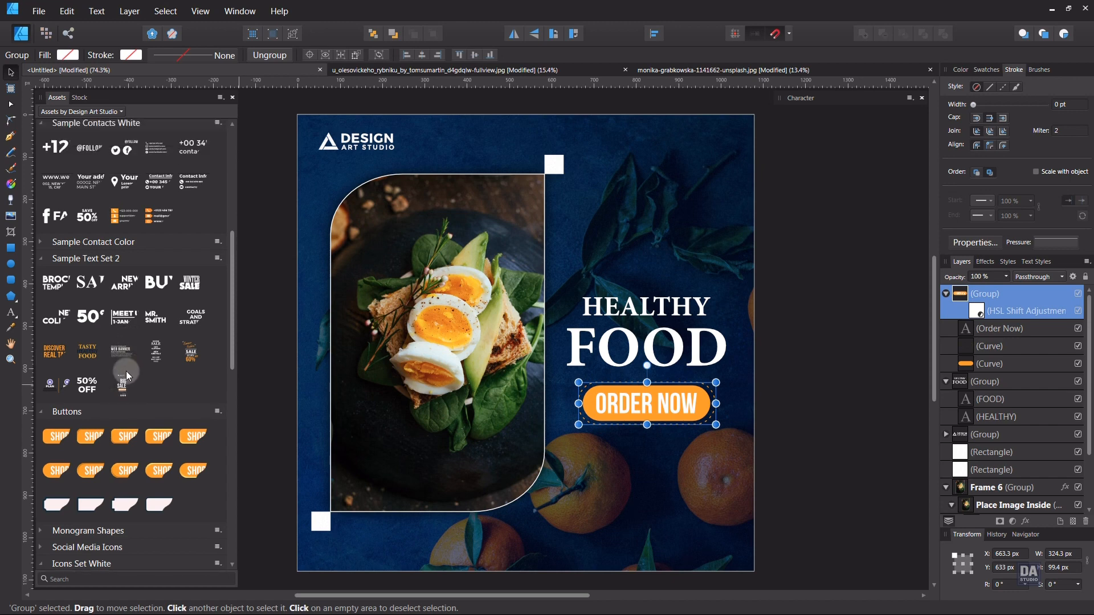
scroll(127, 375, "up", 5)
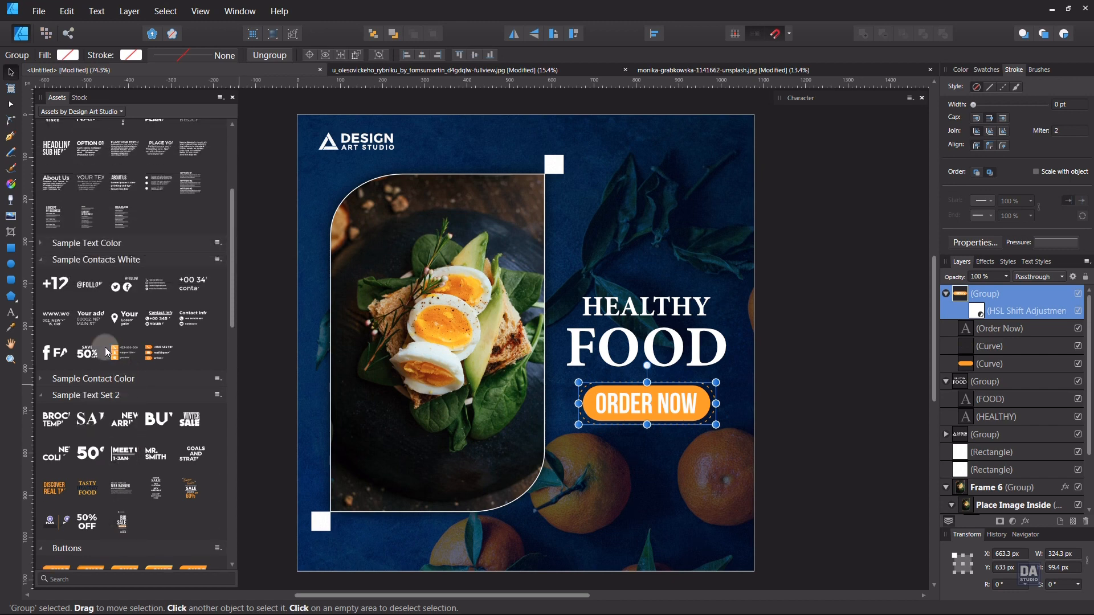
left_click_drag(56, 288, 644, 458)
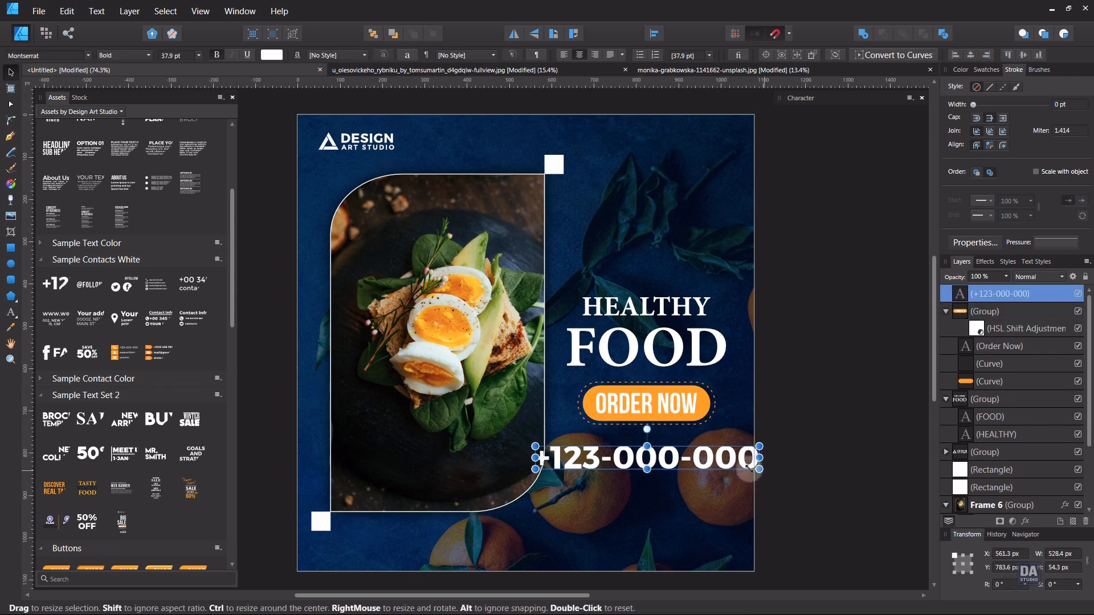
left_click_drag(749, 469, 709, 454)
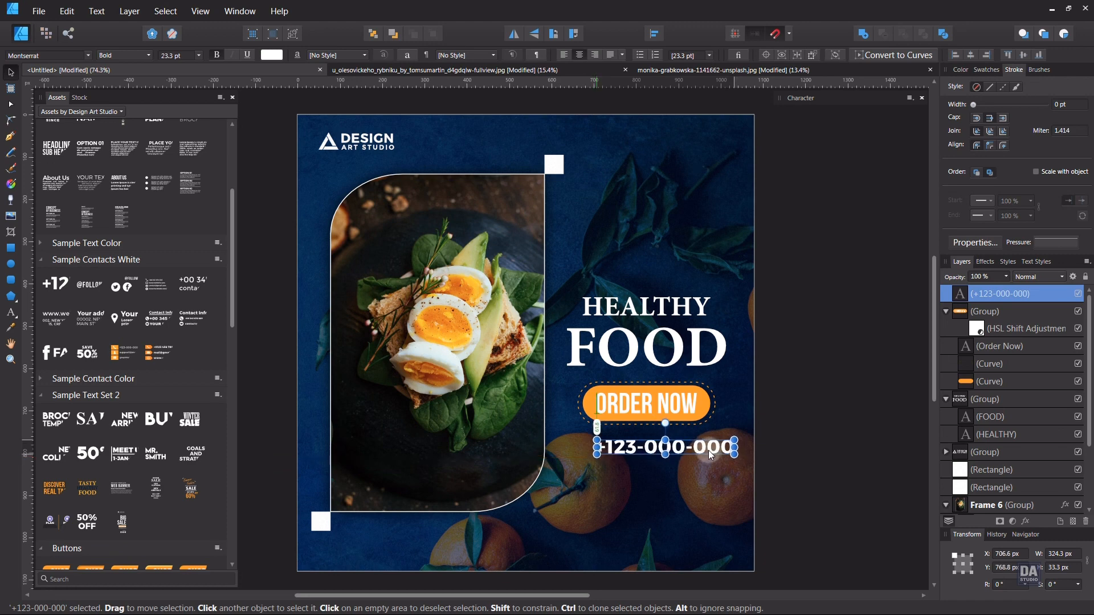
Step: Replace the plus sign before the phone number with "Call - ", scale the line to about 400 px wide and centre it under the button
double_click(606, 454)
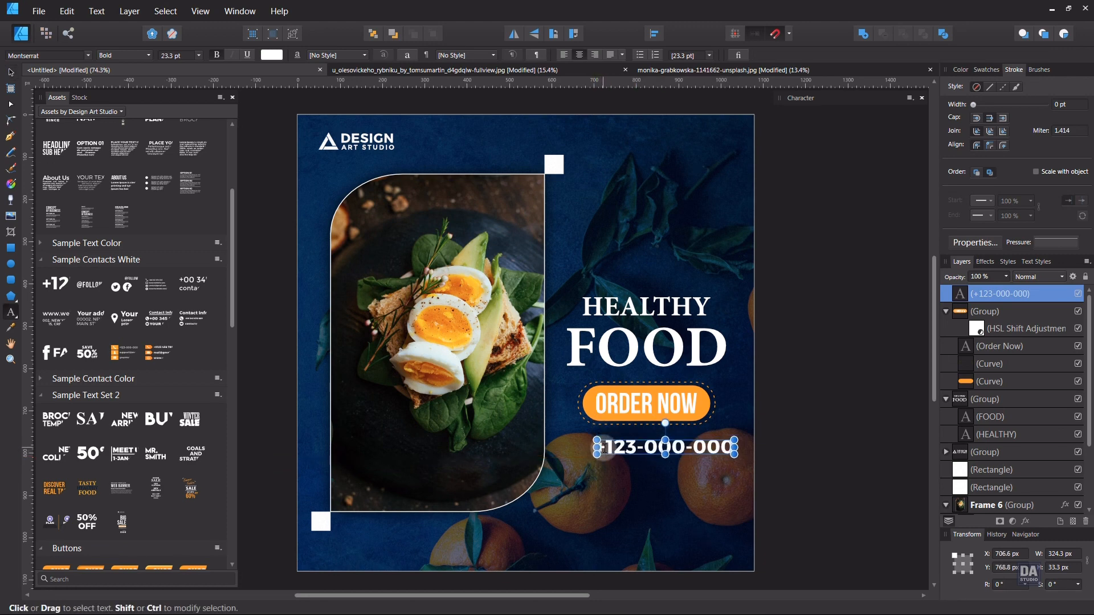
key("BackSpace")
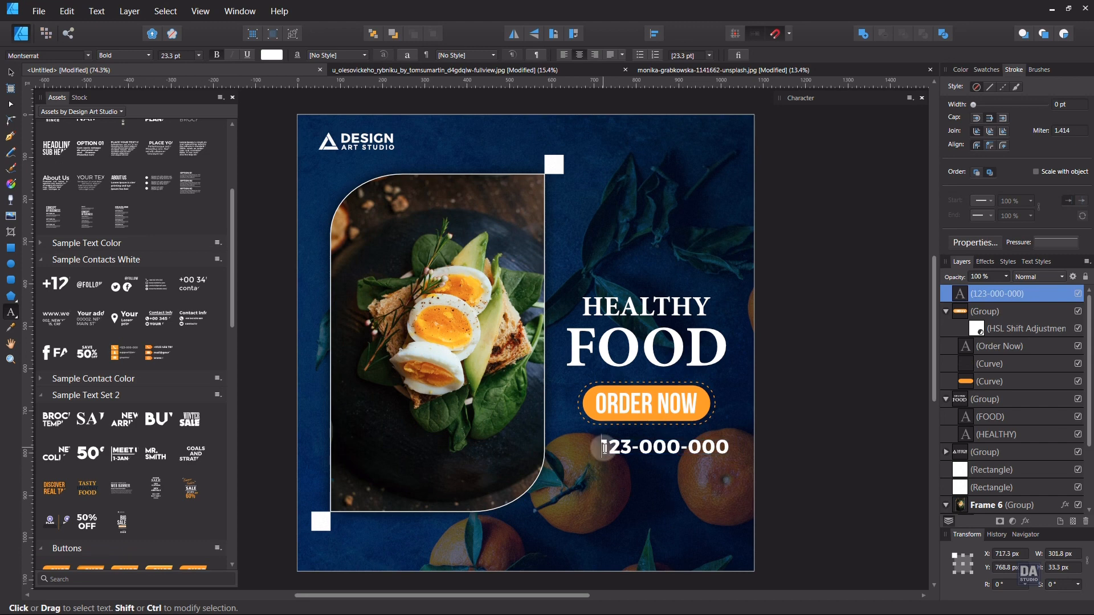
type("Call")
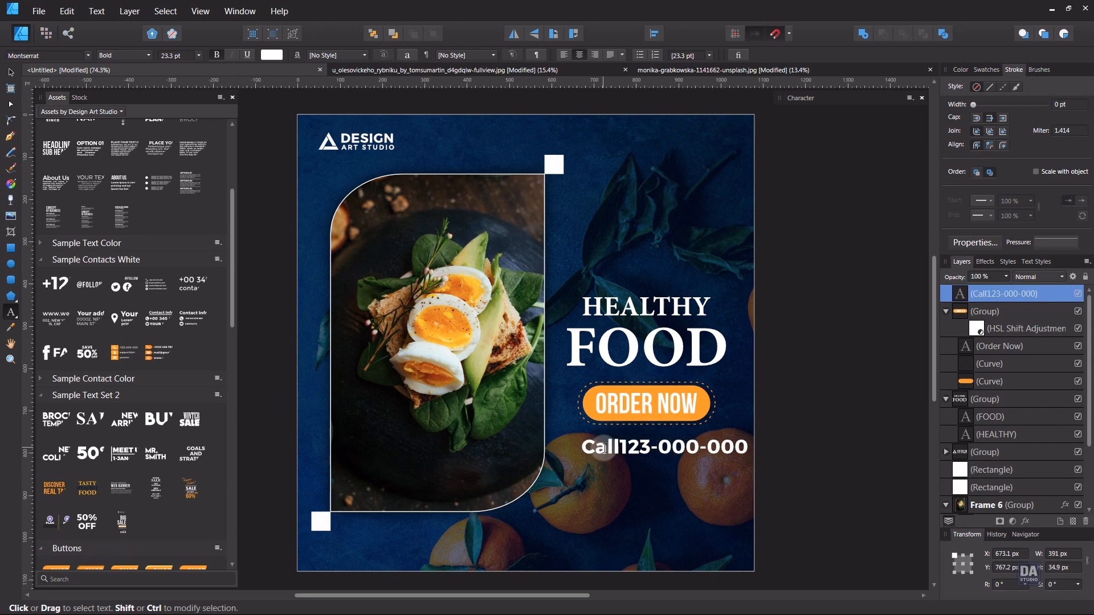
type(" -")
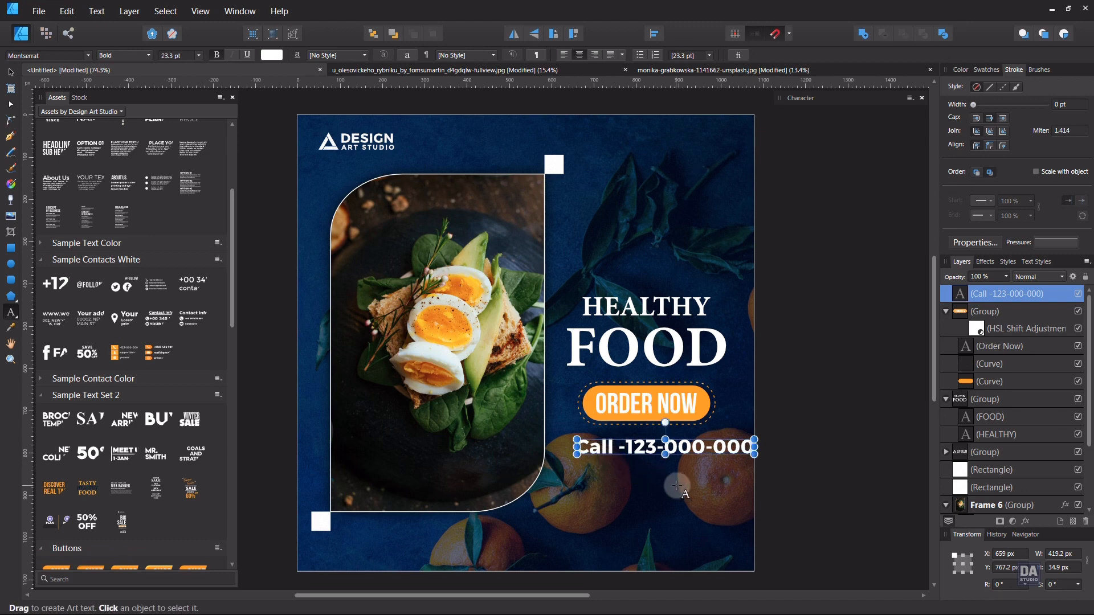
left_click(11, 74)
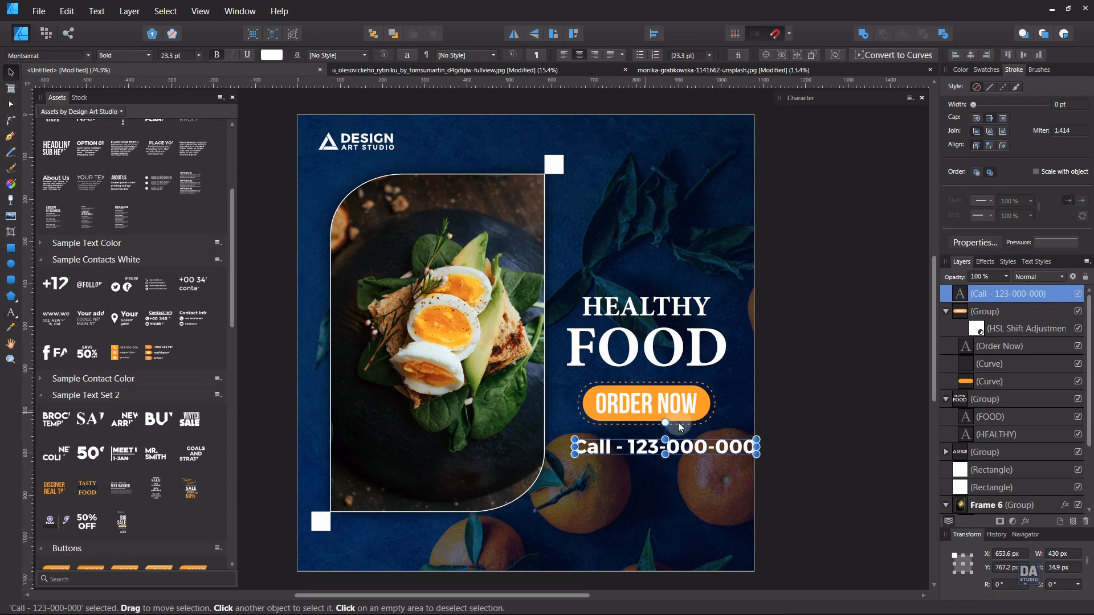
left_click_drag(738, 454, 718, 454)
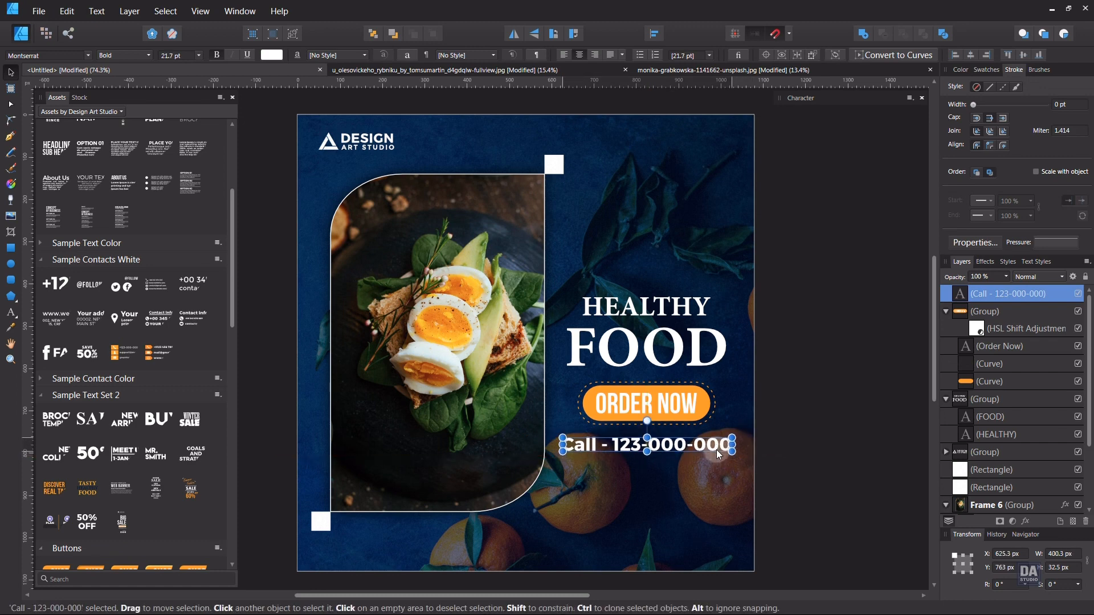
left_click(802, 470)
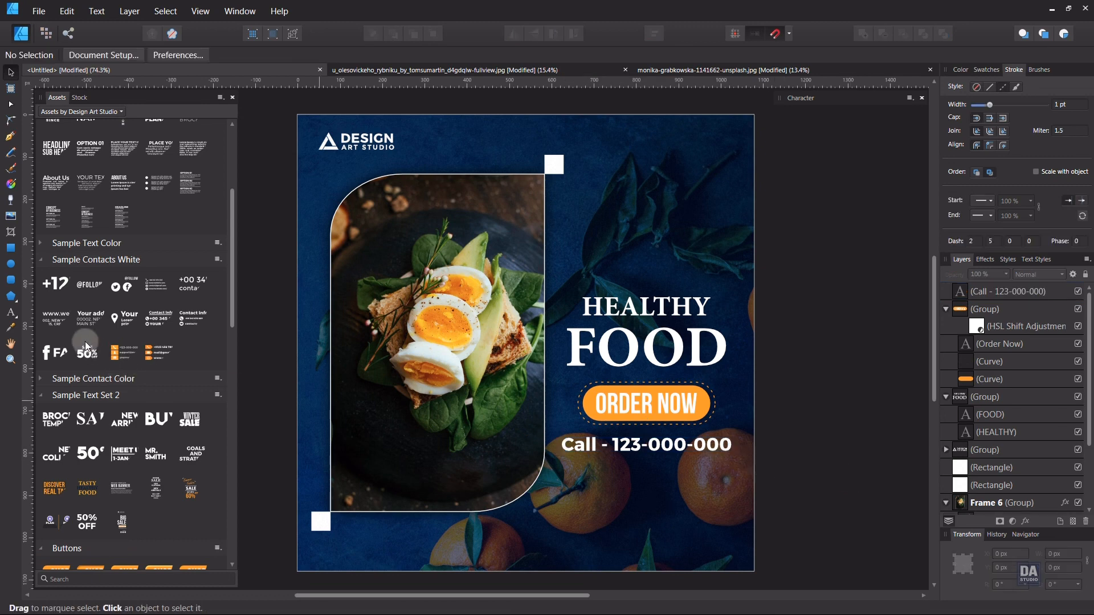
left_click_drag(91, 283, 654, 554)
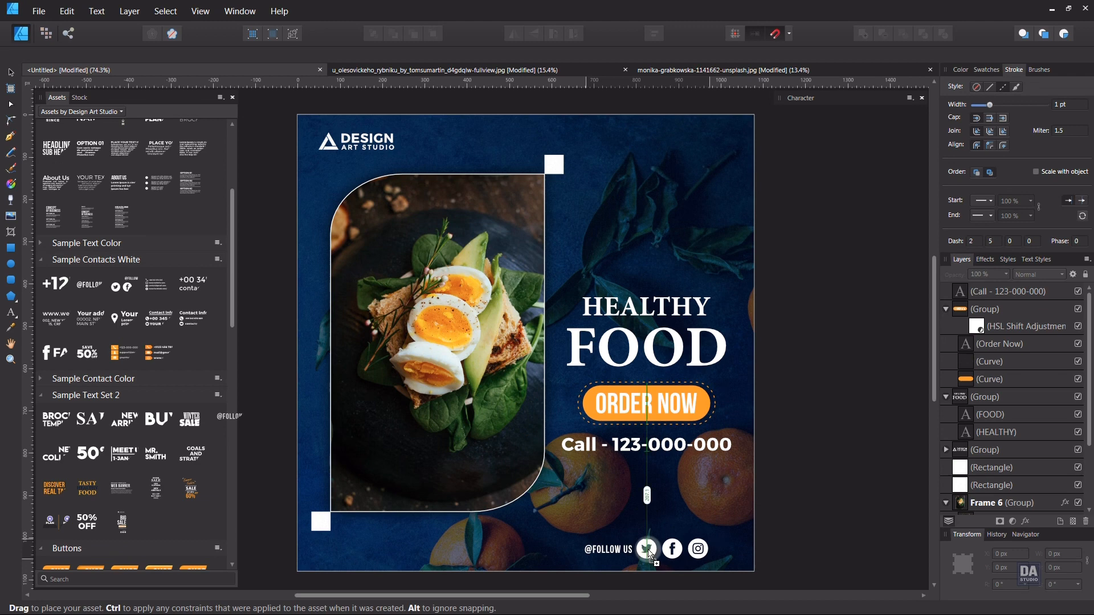
left_click_drag(651, 554, 653, 552)
scroll(750, 477, "up", 1)
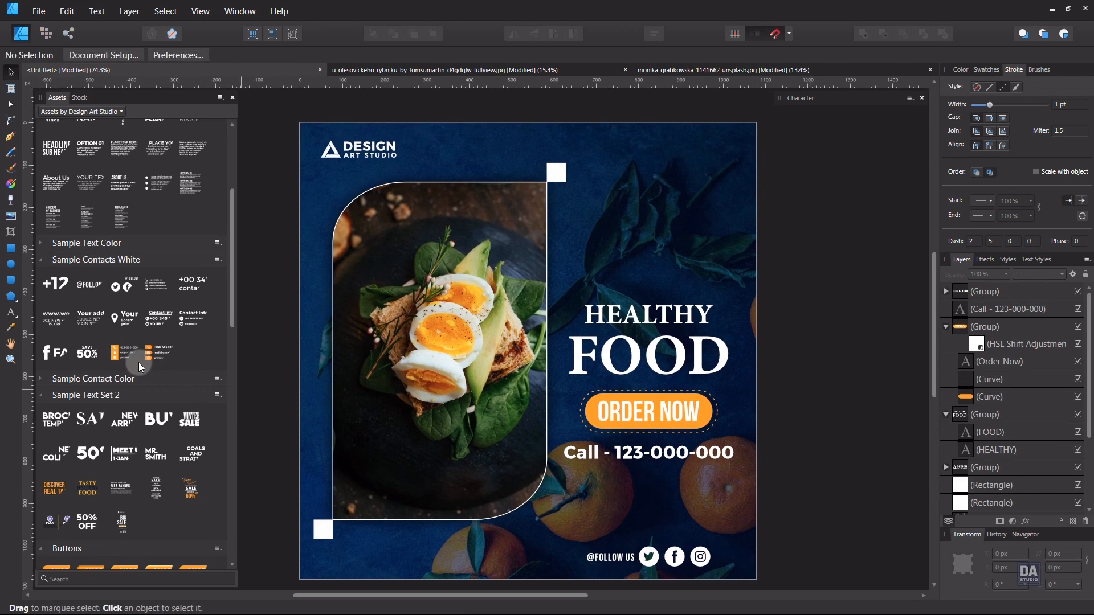
Step: Draw a dashed rectangle about 362 × 182 px above the HEALTHY FOOD headline and make its outline white
left_click(10, 248)
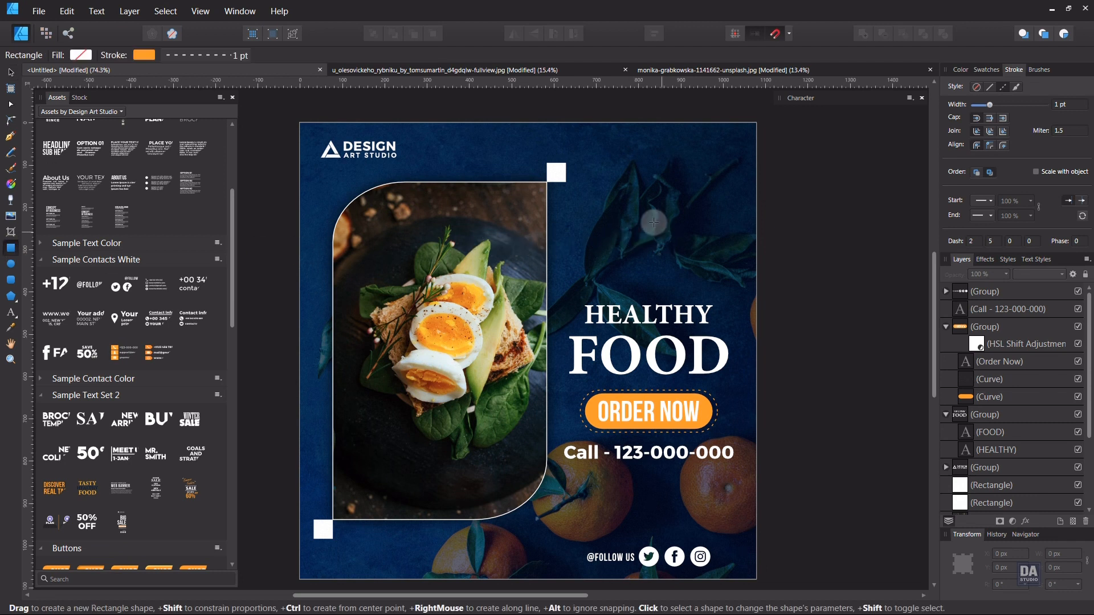
left_click_drag(580, 152, 692, 207)
key("v")
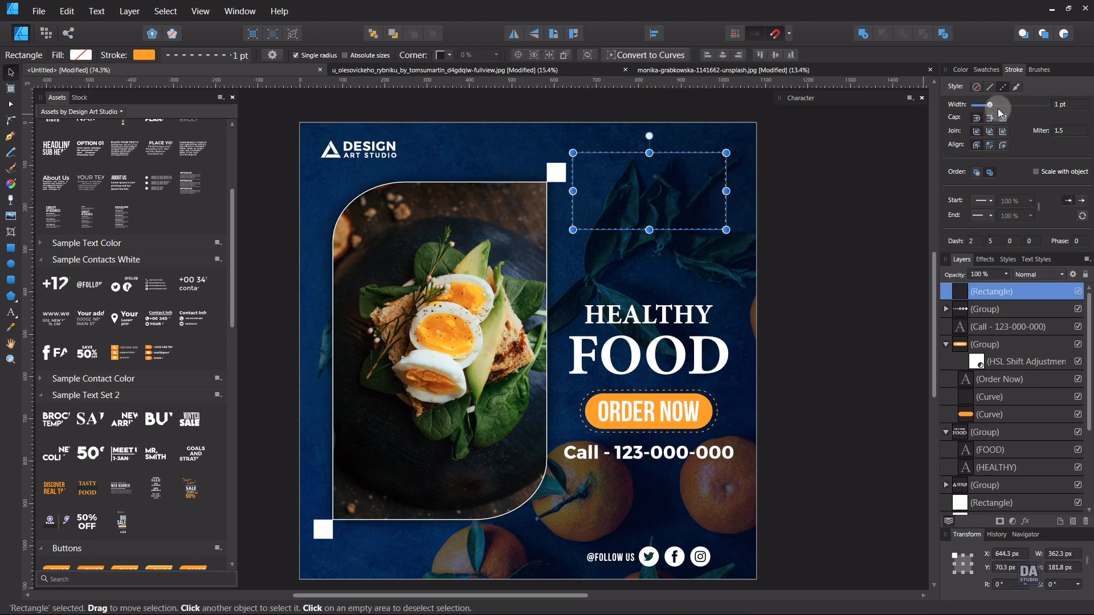
left_click(986, 69)
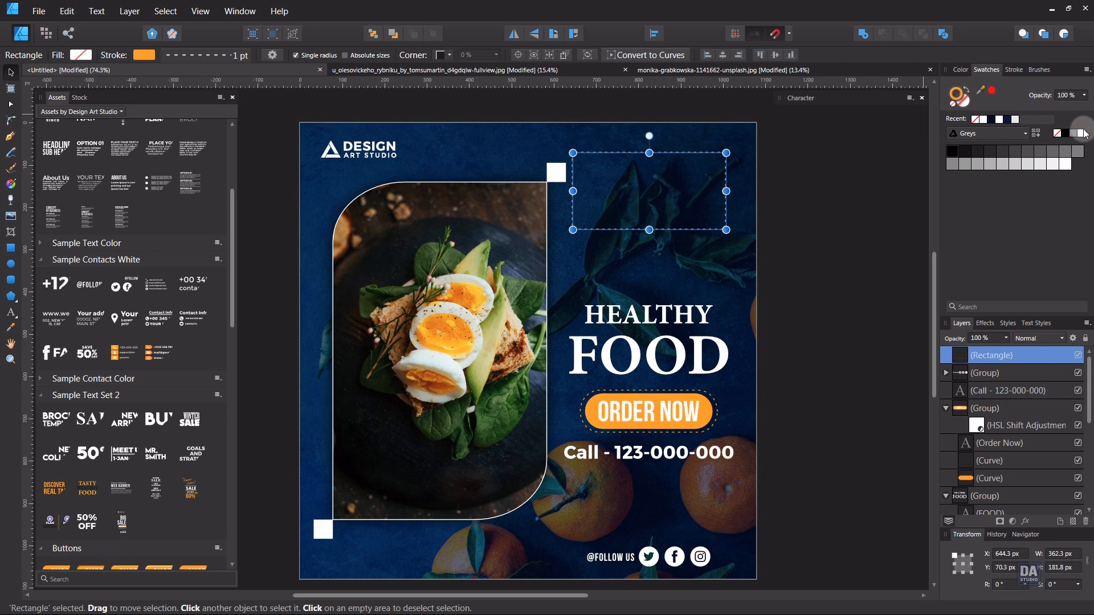
left_click(1082, 136)
left_click(894, 201)
Step: Move the dashed rectangle down closer to the headline, to about Y 158 px
left_click_drag(766, 219, 755, 220)
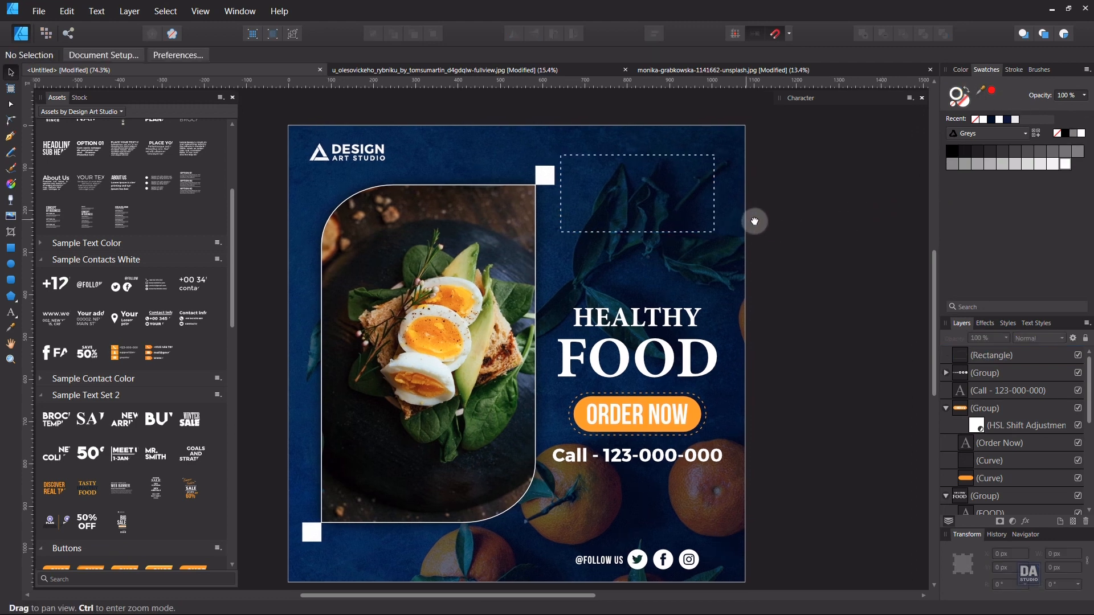
left_click(667, 231)
left_click_drag(665, 231, 669, 268)
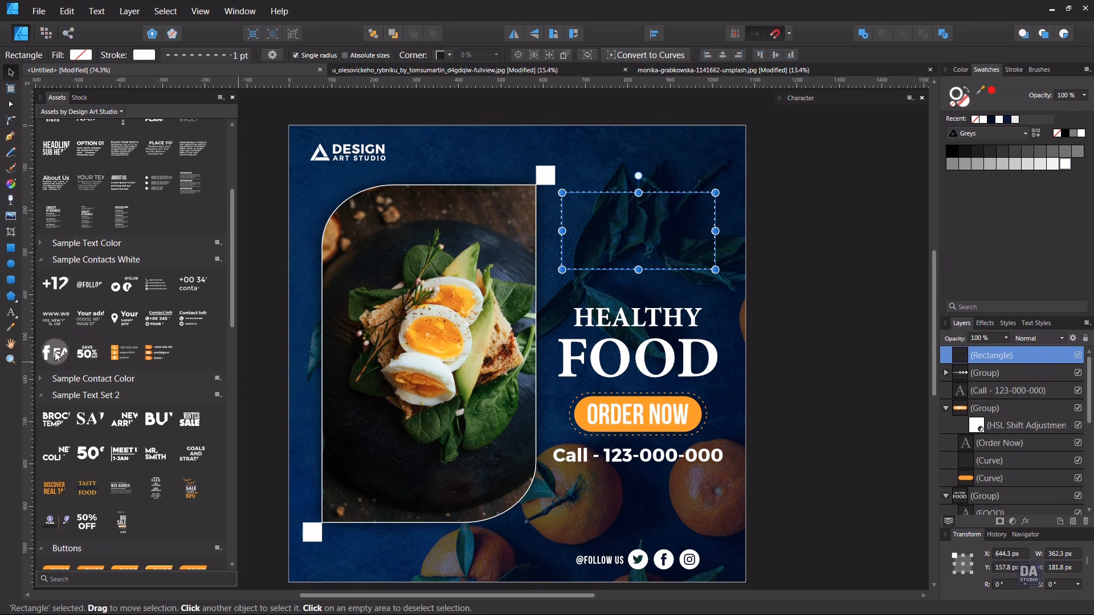
Step: Place another phone number text asset in the dashed rectangle and replace its text with "50%" and "discount" on two lines
left_click_drag(55, 284, 633, 232)
double_click(630, 228)
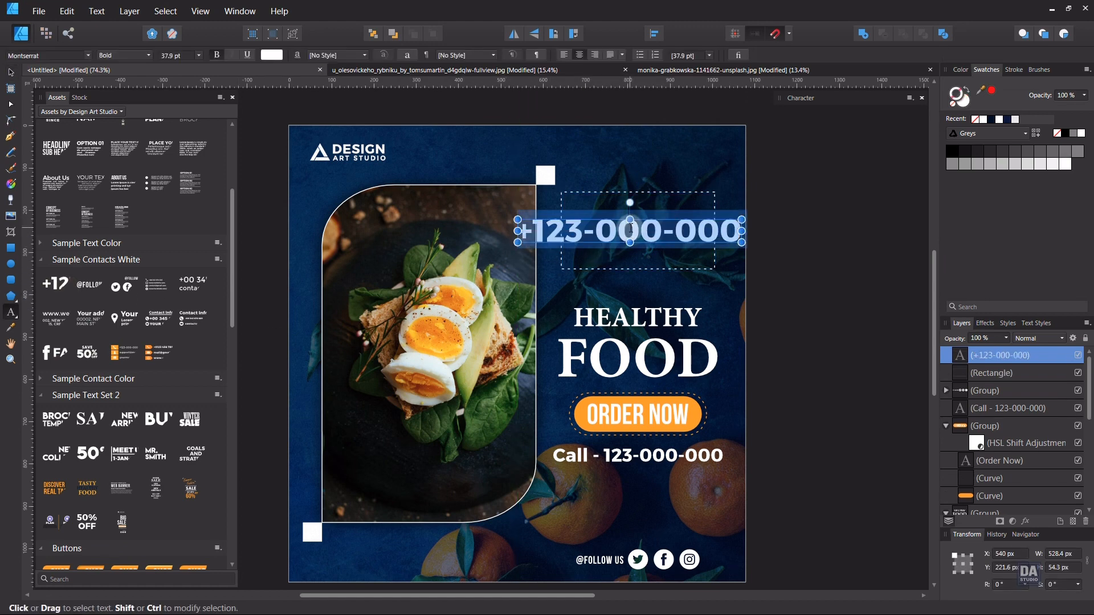
type("50")
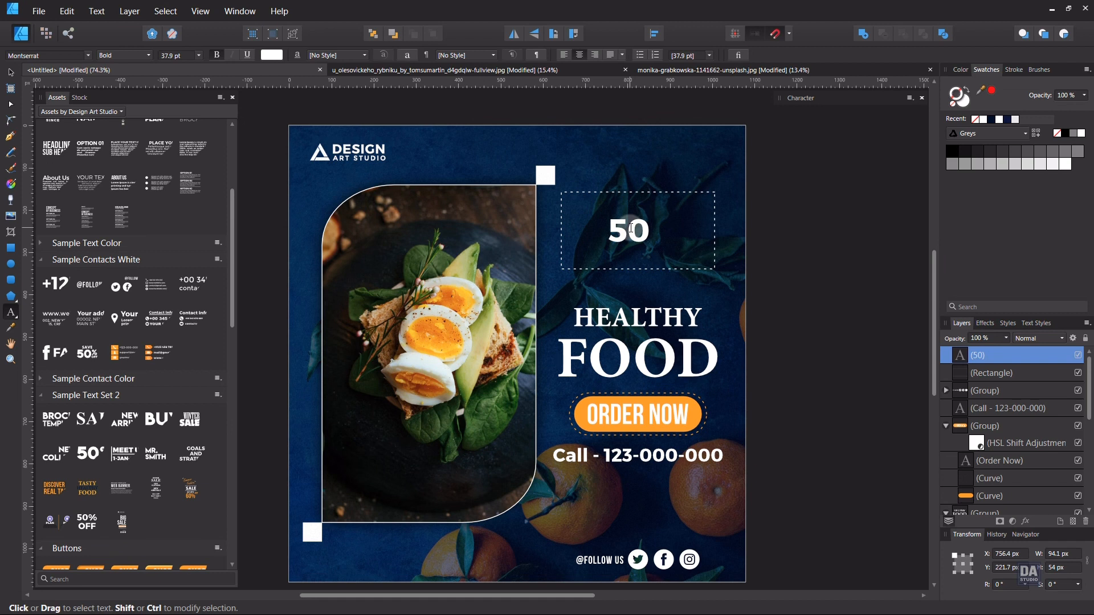
type("% ")
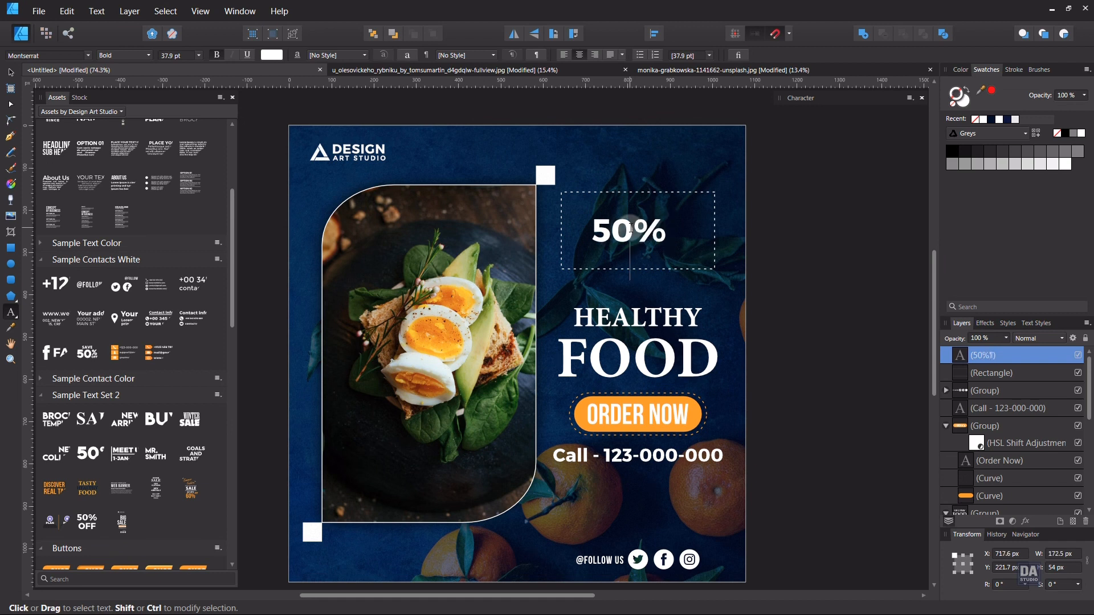
type("discount")
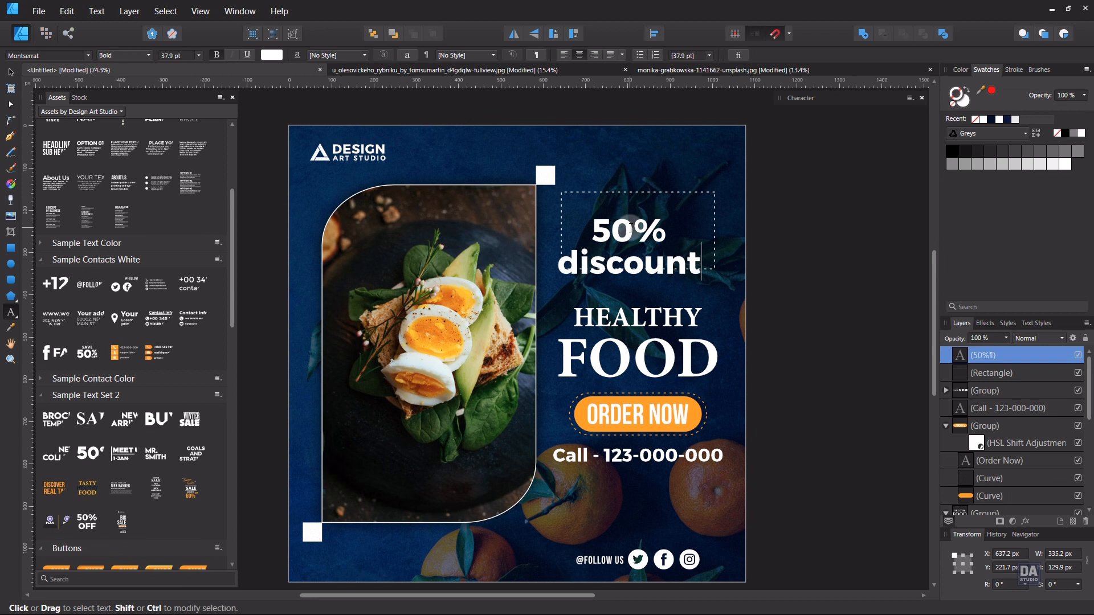
key("Escape")
Step: Centre the 50% discount text inside the dashed rectangle
left_click(10, 74)
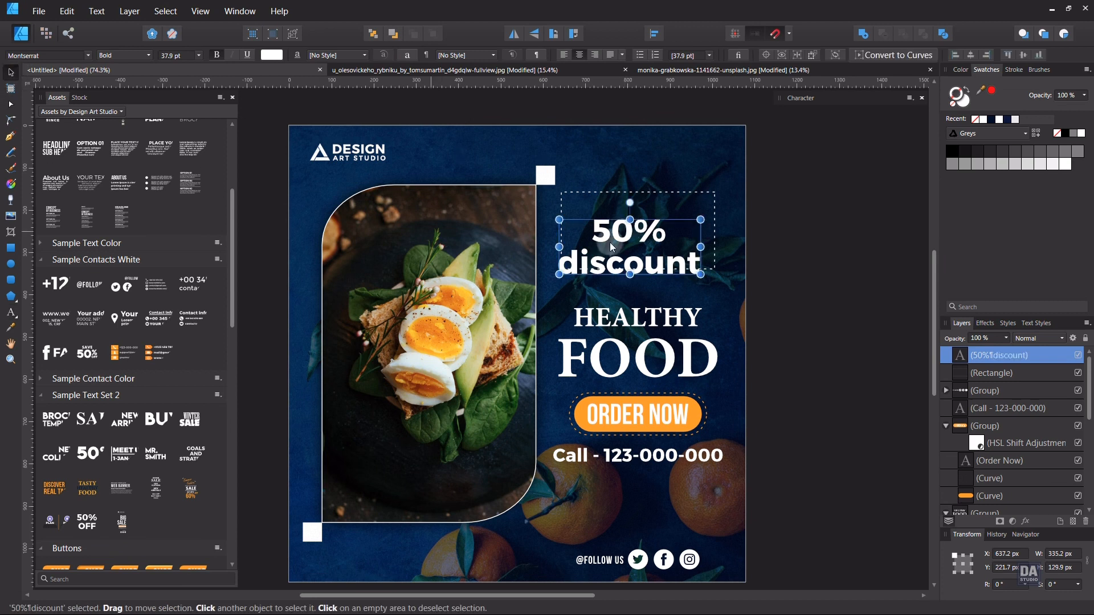
left_click_drag(628, 261, 638, 245)
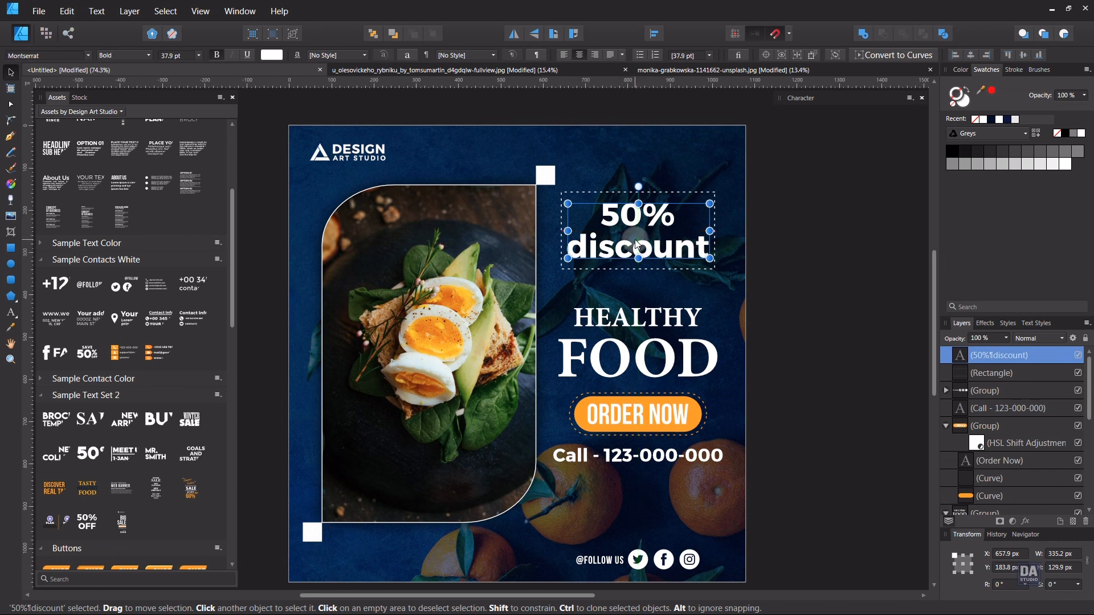
left_click(799, 268)
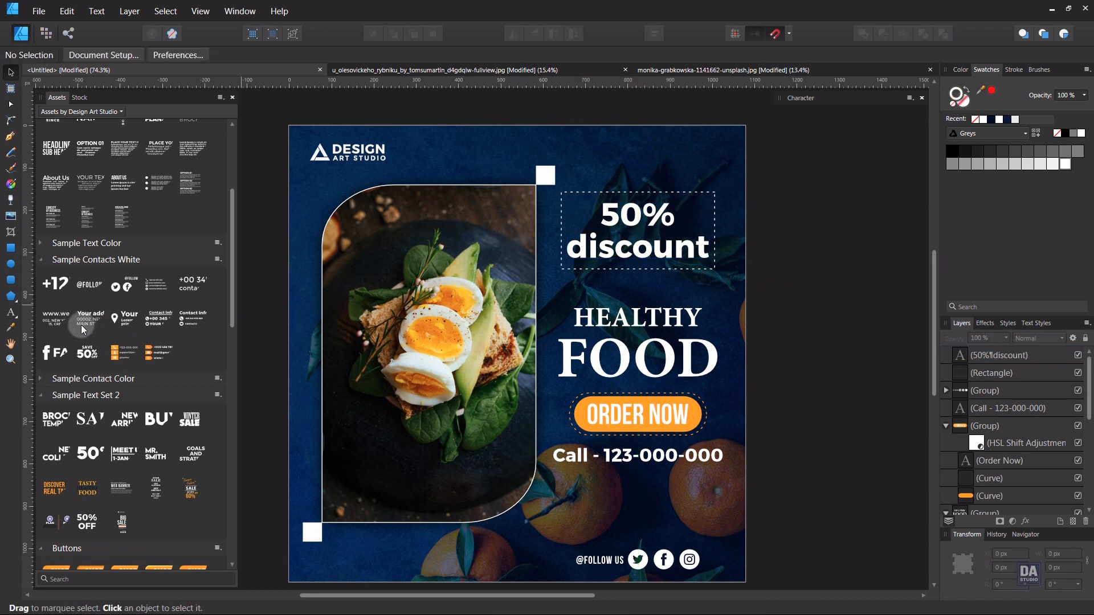
left_click_drag(55, 319, 690, 152)
double_click(643, 181)
key("Delete")
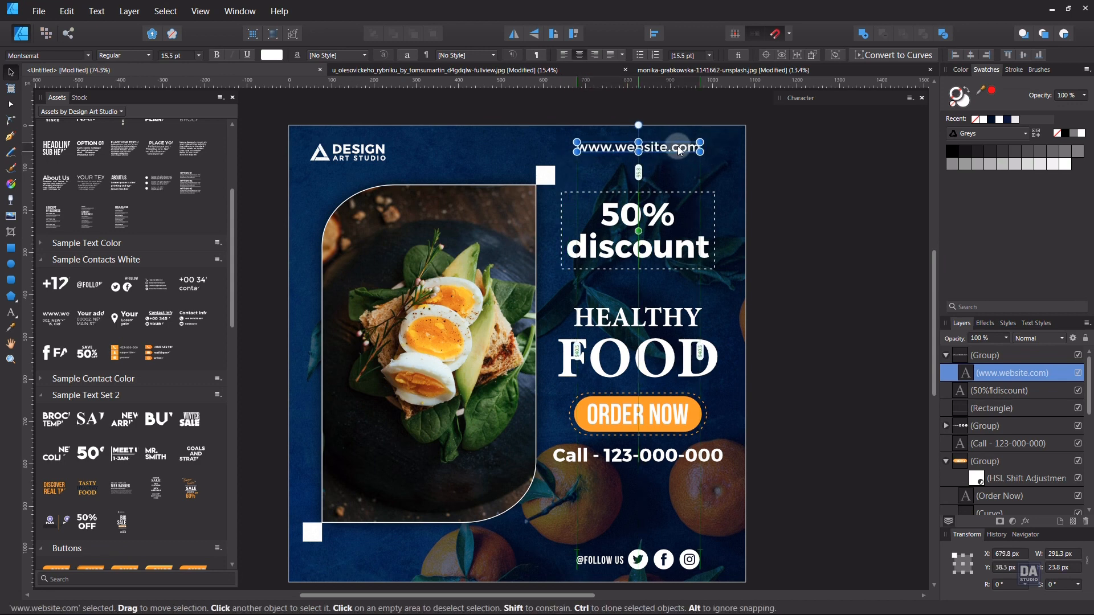
left_click(763, 171)
left_click(654, 154)
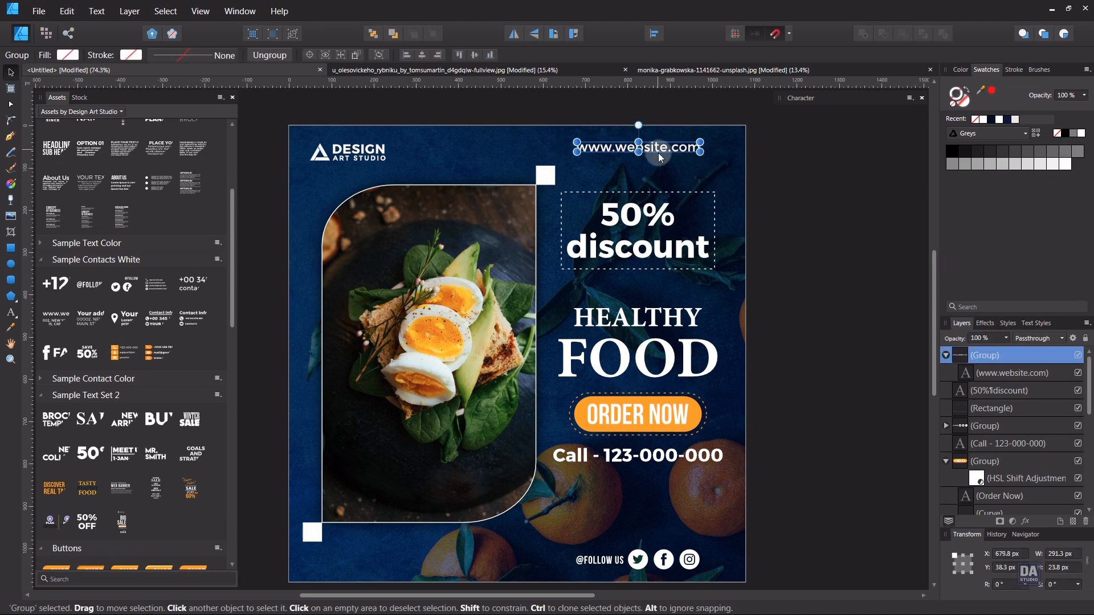
left_click(792, 268)
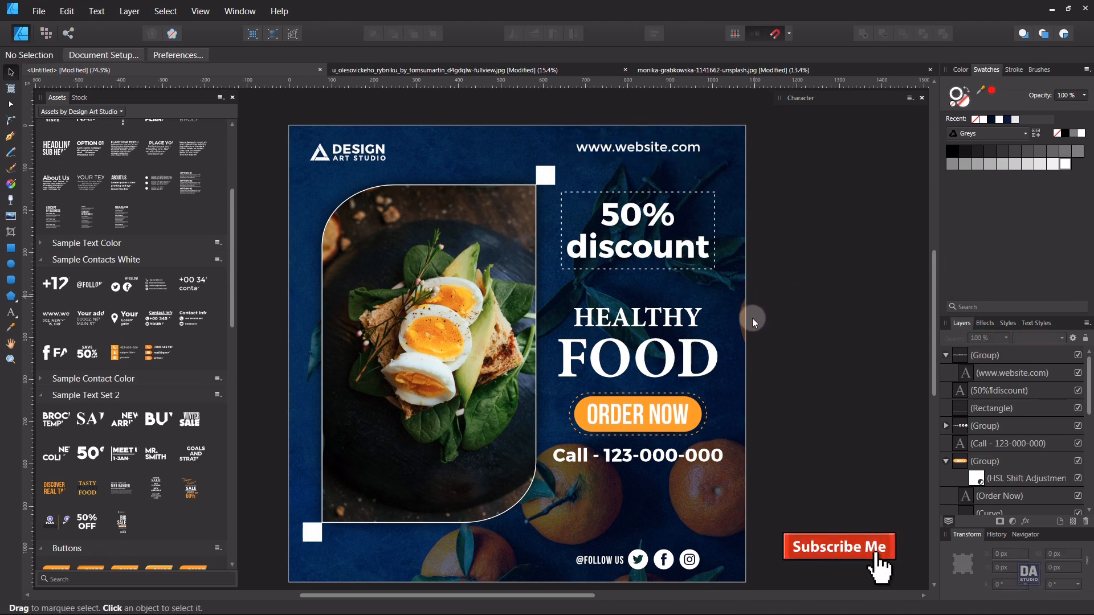
Step: Place the PLACE YOUR TEXT HERE paragraph asset between the call line and social icons, scaled to about 419 × 98 px
left_click_drag(764, 469, 766, 455)
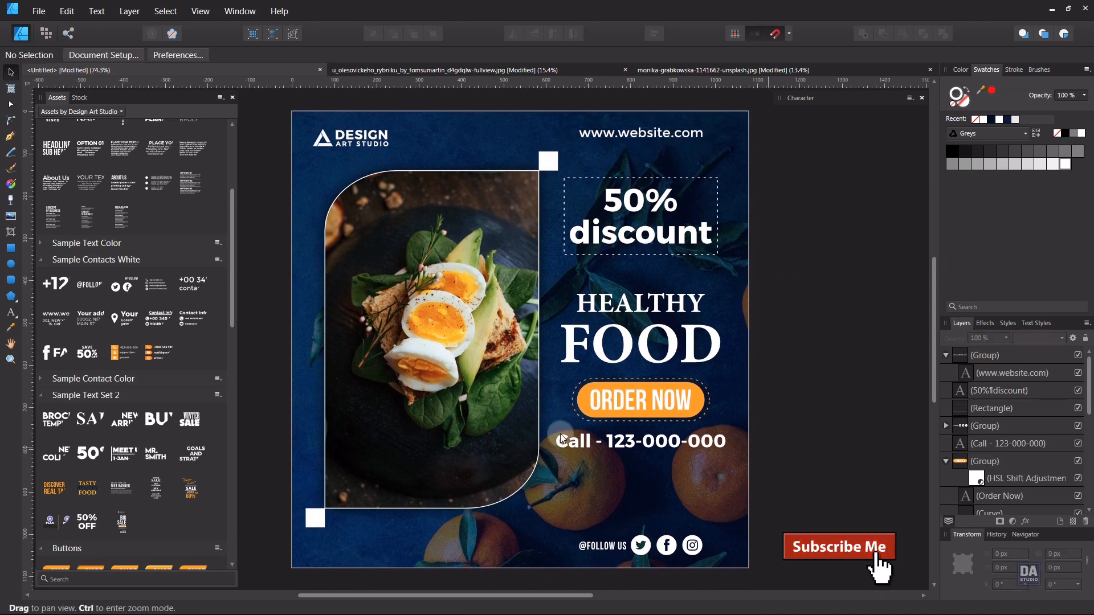
scroll(134, 313, "up", 5)
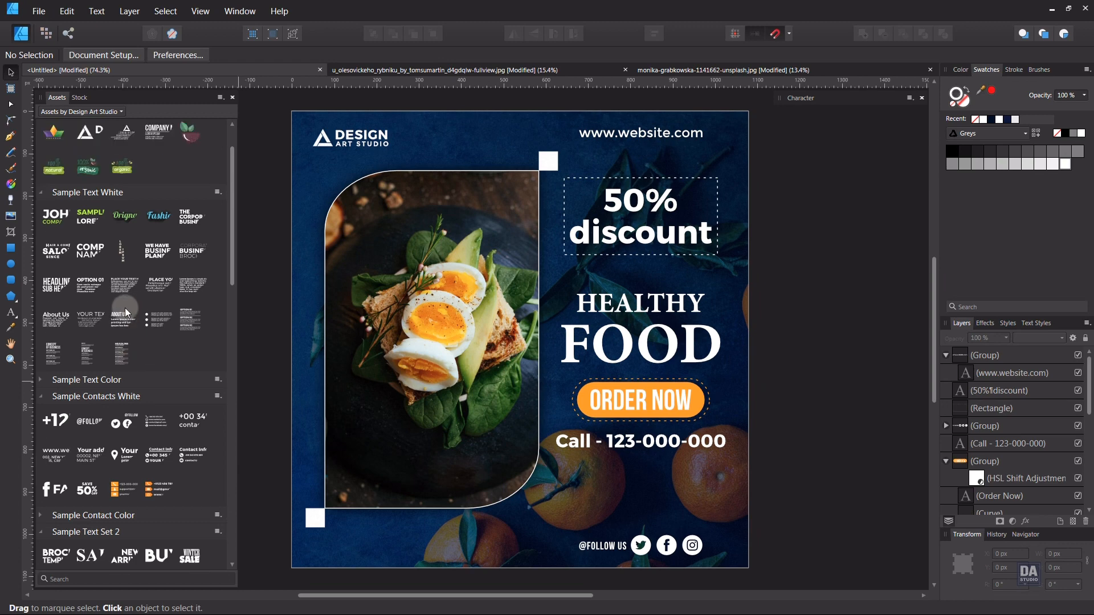
left_click_drag(158, 287, 640, 495)
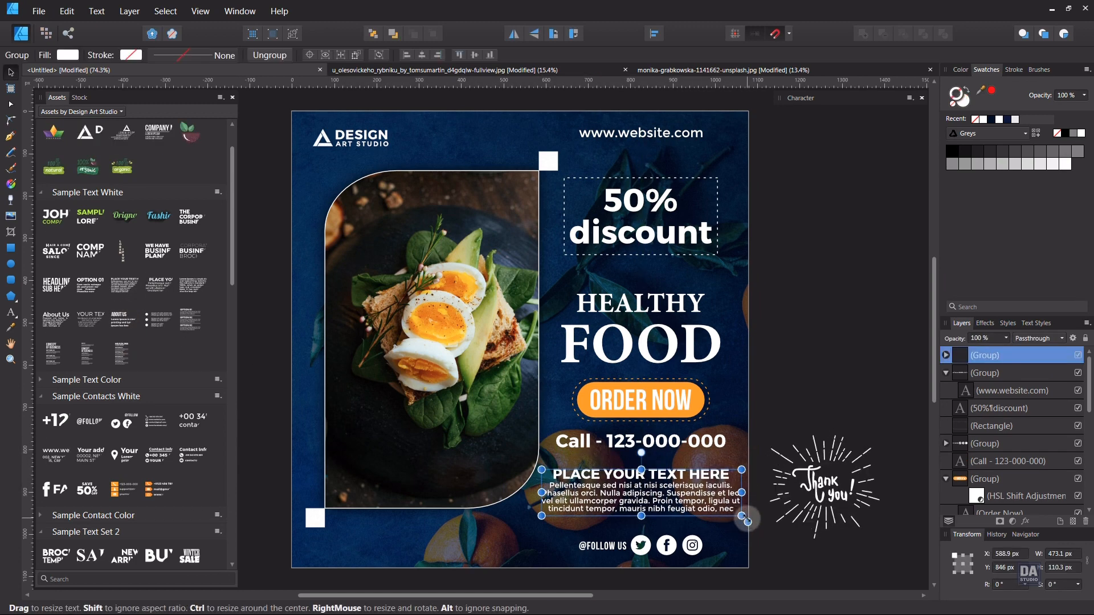
left_click_drag(742, 517, 730, 513)
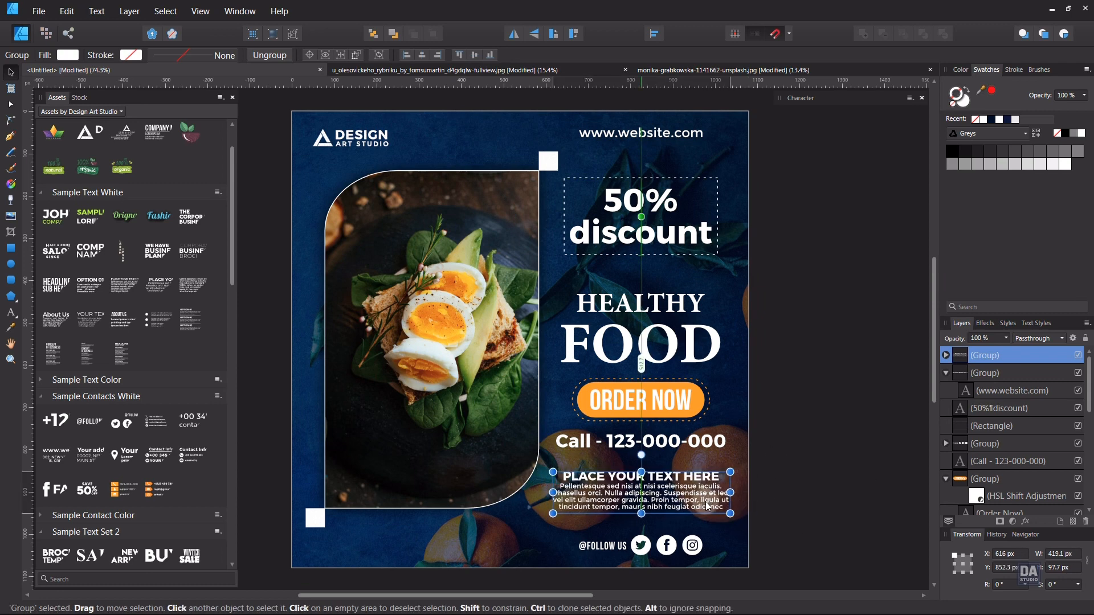
left_click(761, 505)
left_click_drag(523, 355, 499, 339)
left_click_drag(555, 389, 571, 389)
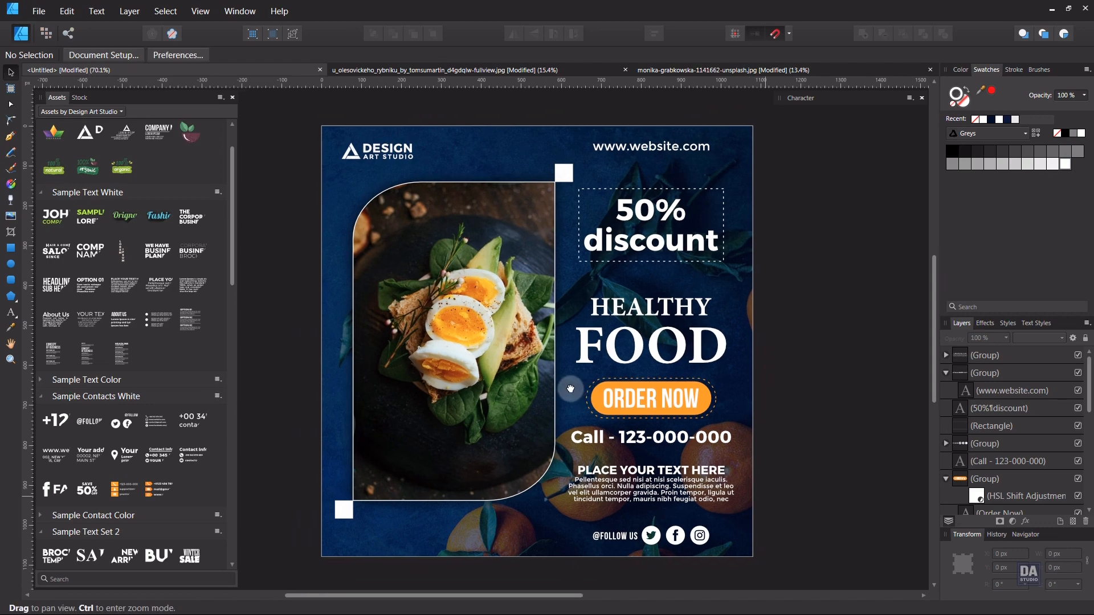